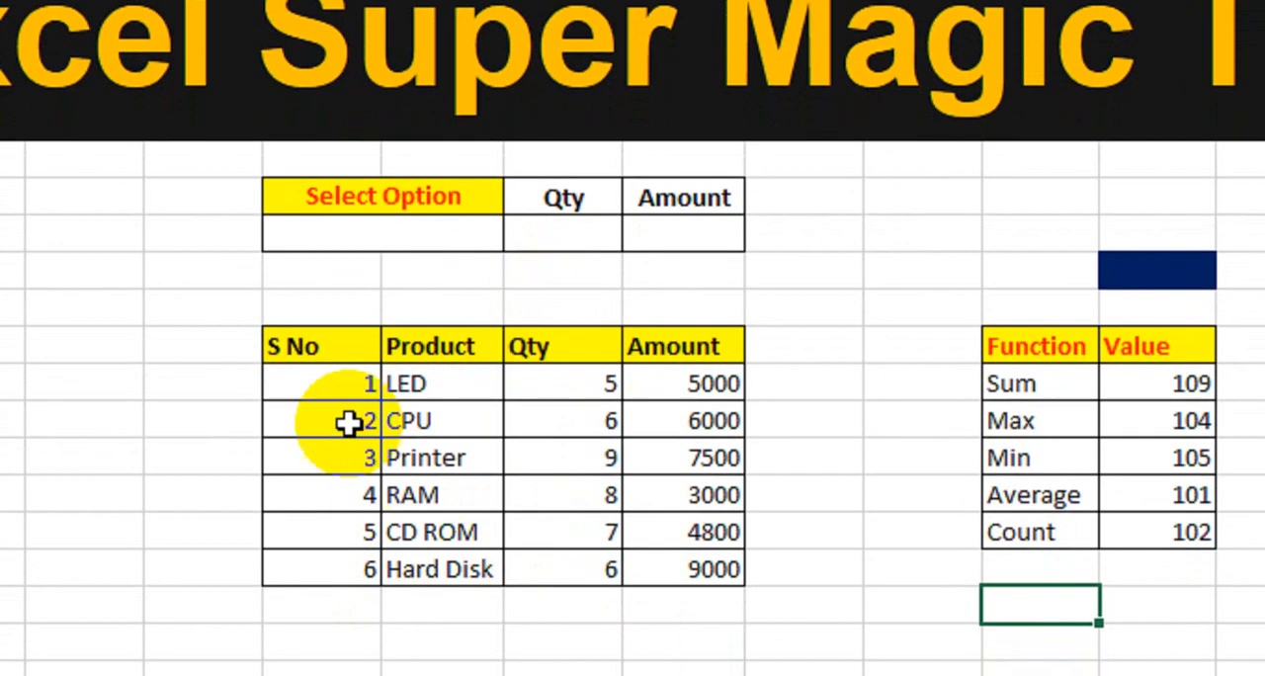
Examine the product table's Product, Qty and Amount columns.
left_click(323, 485)
left_click_drag(323, 348, 682, 574)
left_click_drag(447, 336, 446, 512)
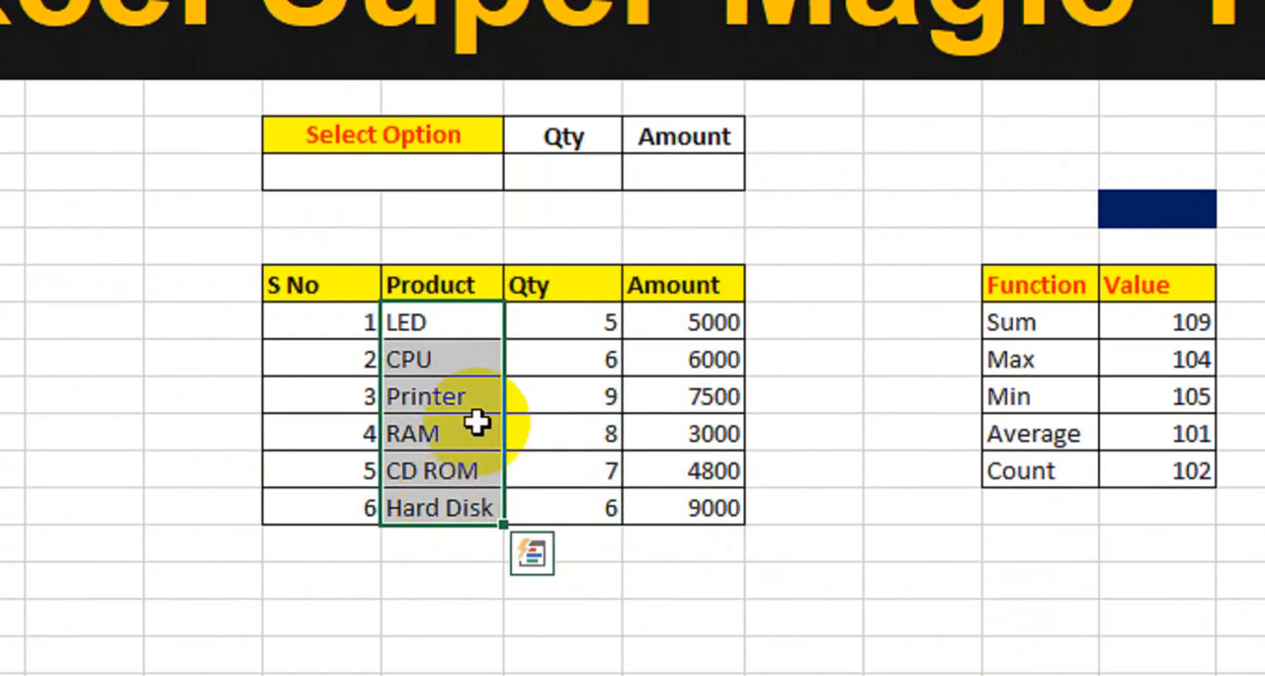
left_click_drag(519, 296, 547, 475)
left_click_drag(669, 292, 672, 510)
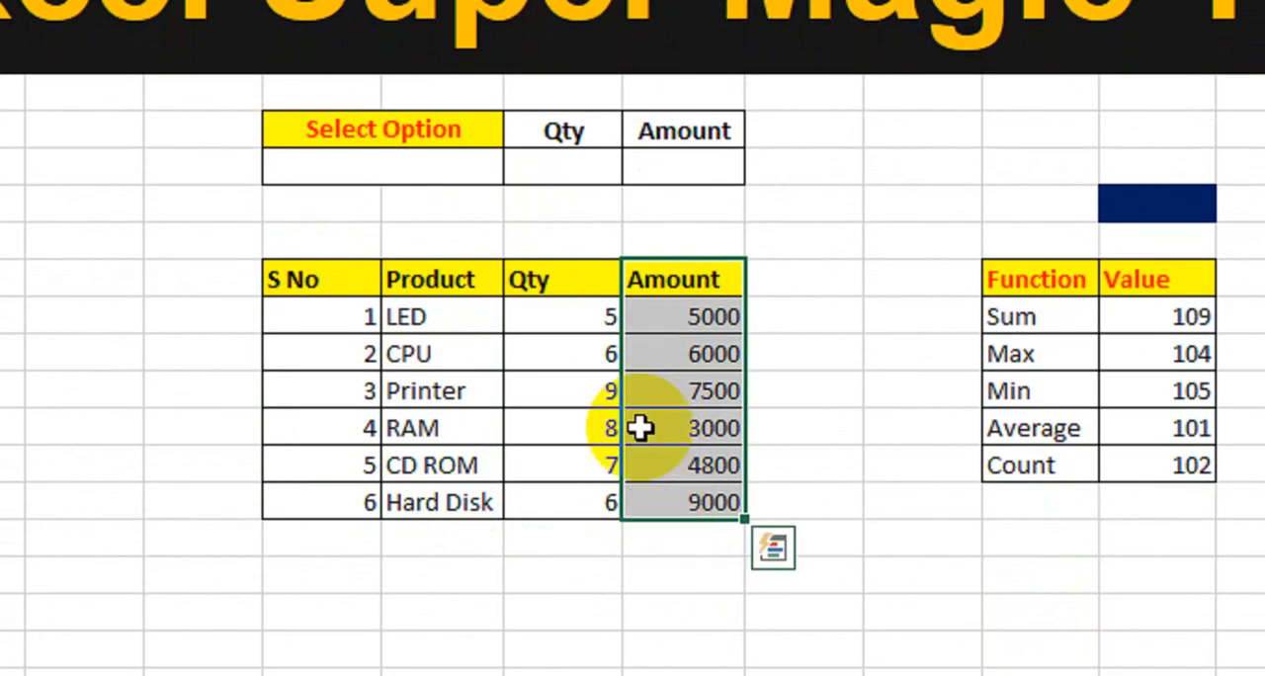
left_click(570, 246)
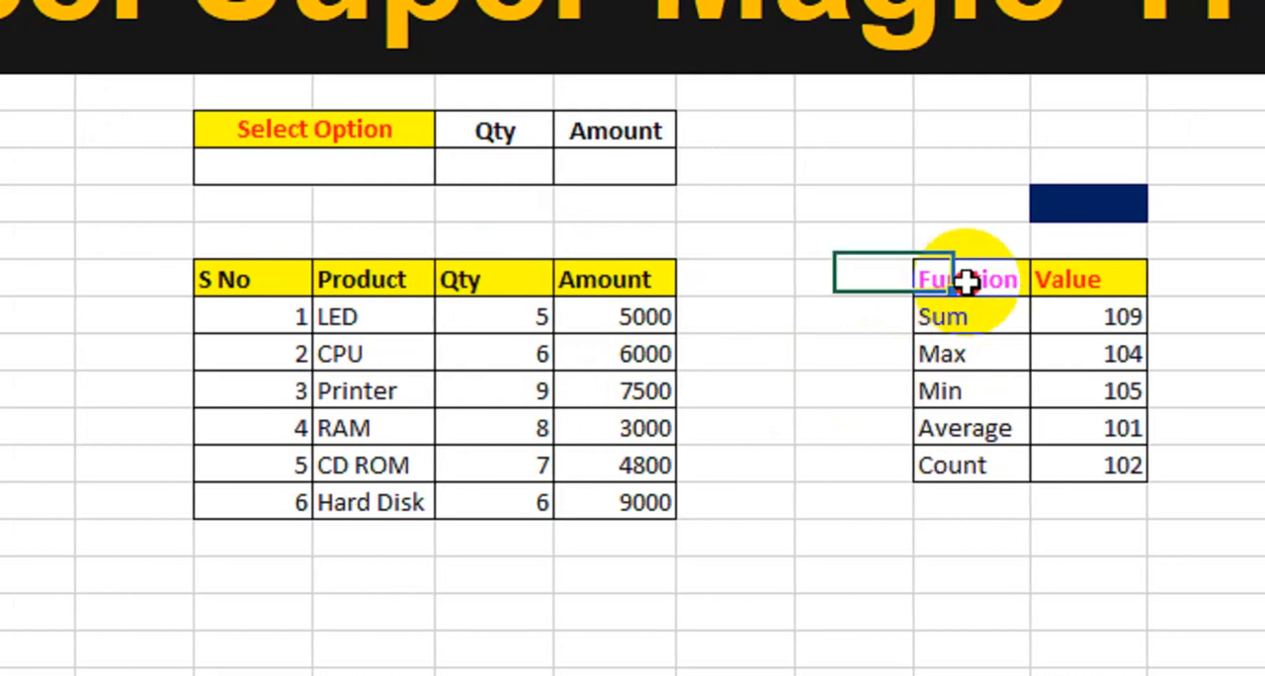
Examine the Function and Value table that pairs Sum, Max, Min, Average and Count with their function numbers.
left_click_drag(1036, 281, 1147, 354)
left_click_drag(1002, 348, 1003, 463)
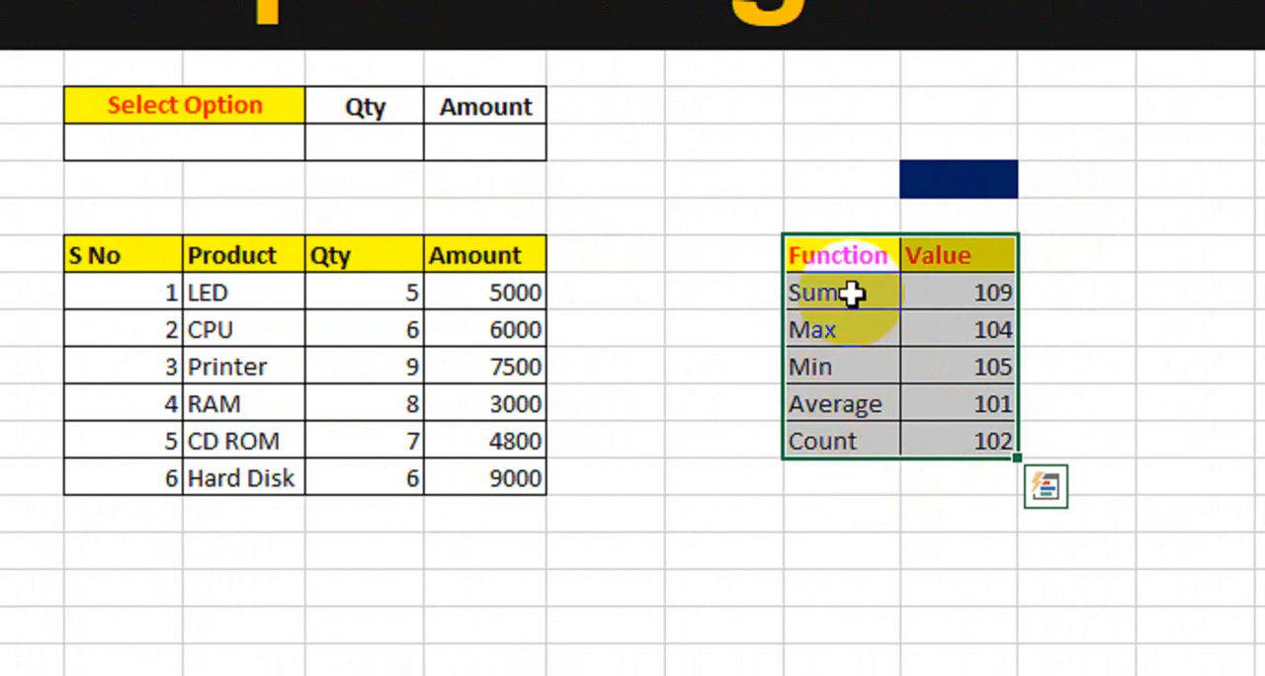
left_click_drag(850, 290, 942, 291)
left_click_drag(838, 334, 946, 370)
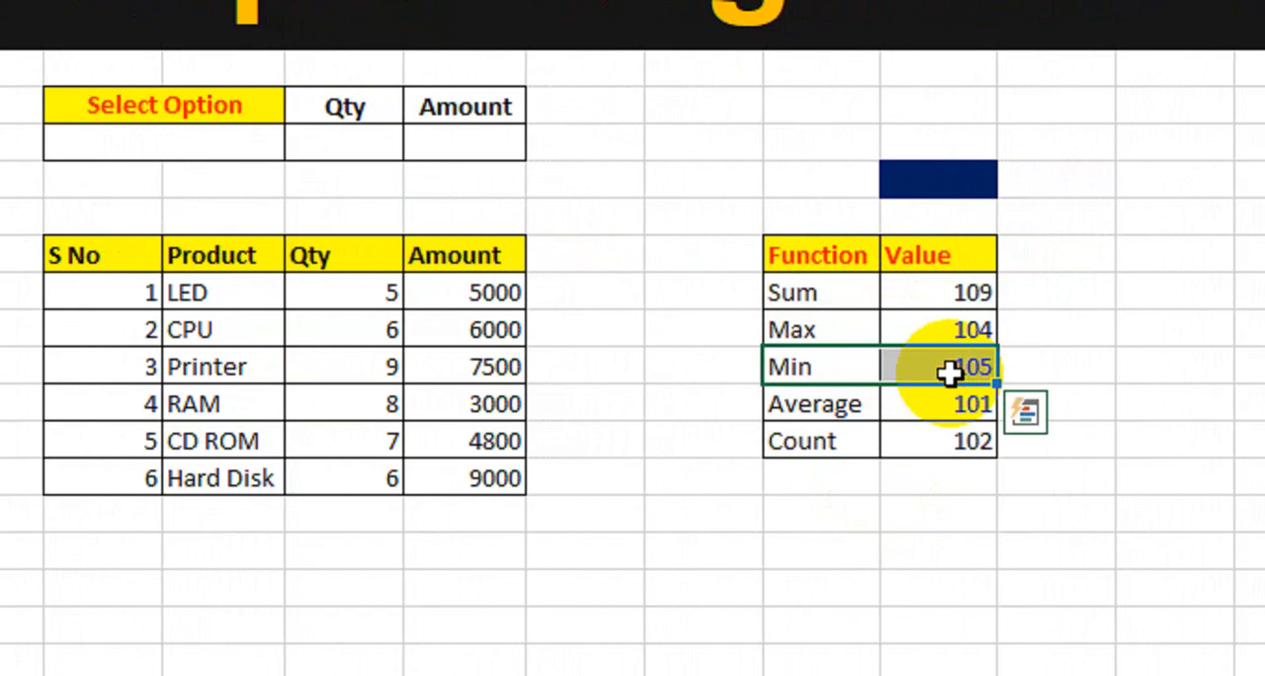
left_click_drag(824, 417, 934, 409)
left_click_drag(833, 444, 946, 441)
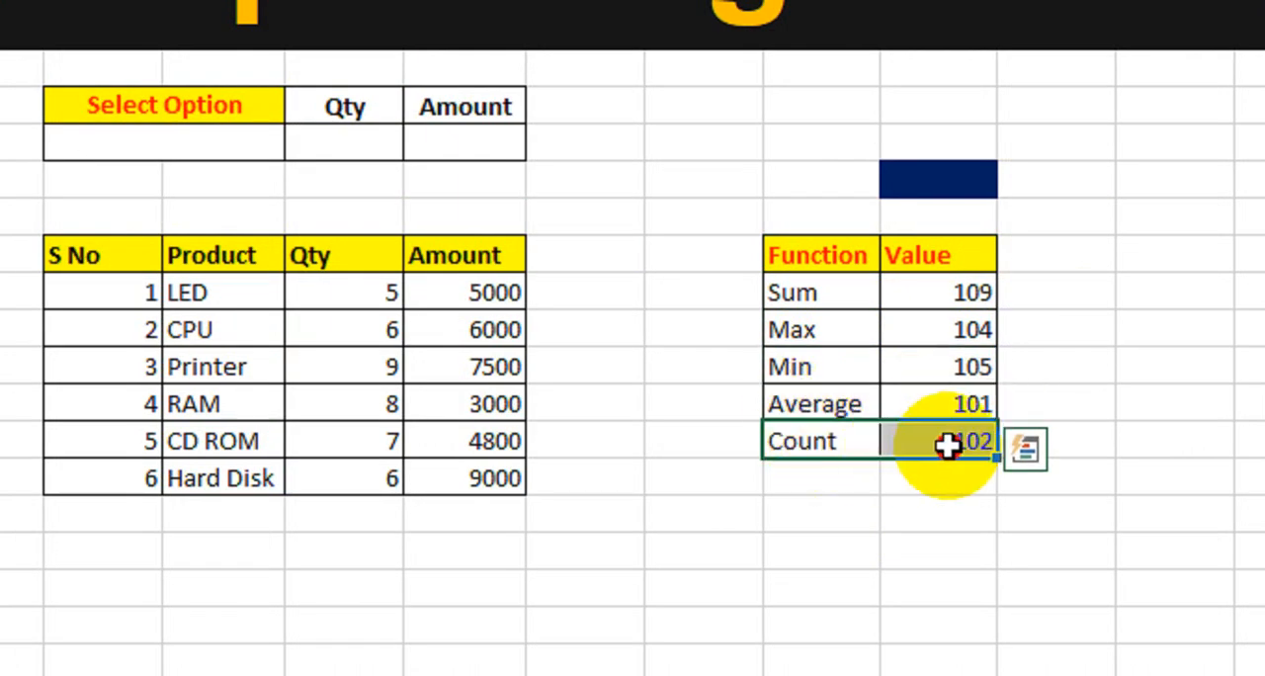
left_click_drag(819, 287, 940, 443)
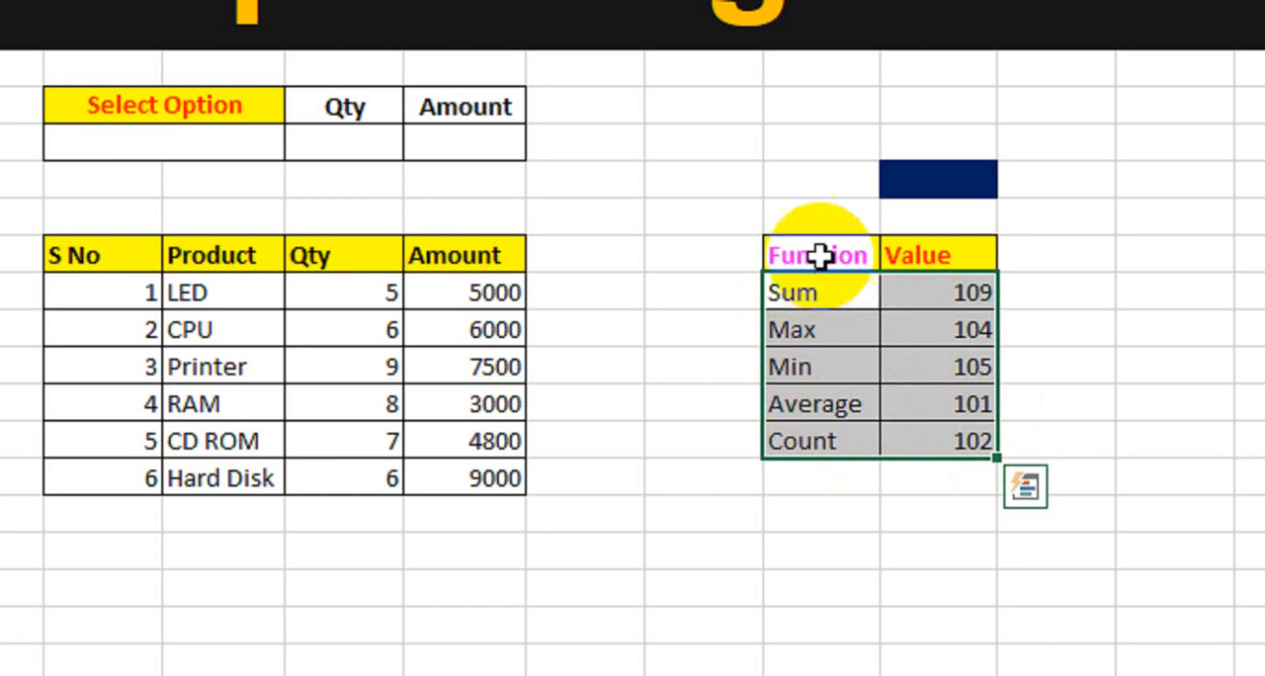
left_click_drag(820, 254, 935, 447)
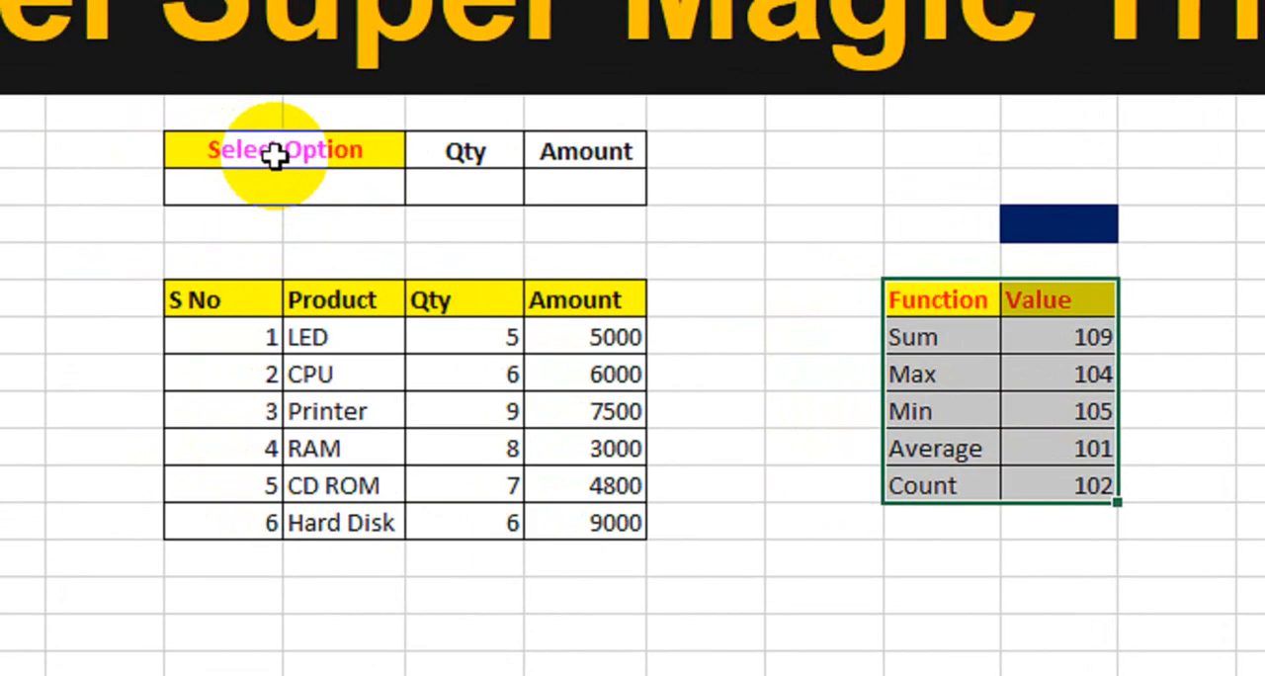
Compare the Select Option summary block with the product data below it.
left_click_drag(178, 116, 478, 145)
left_click_drag(212, 314, 559, 534)
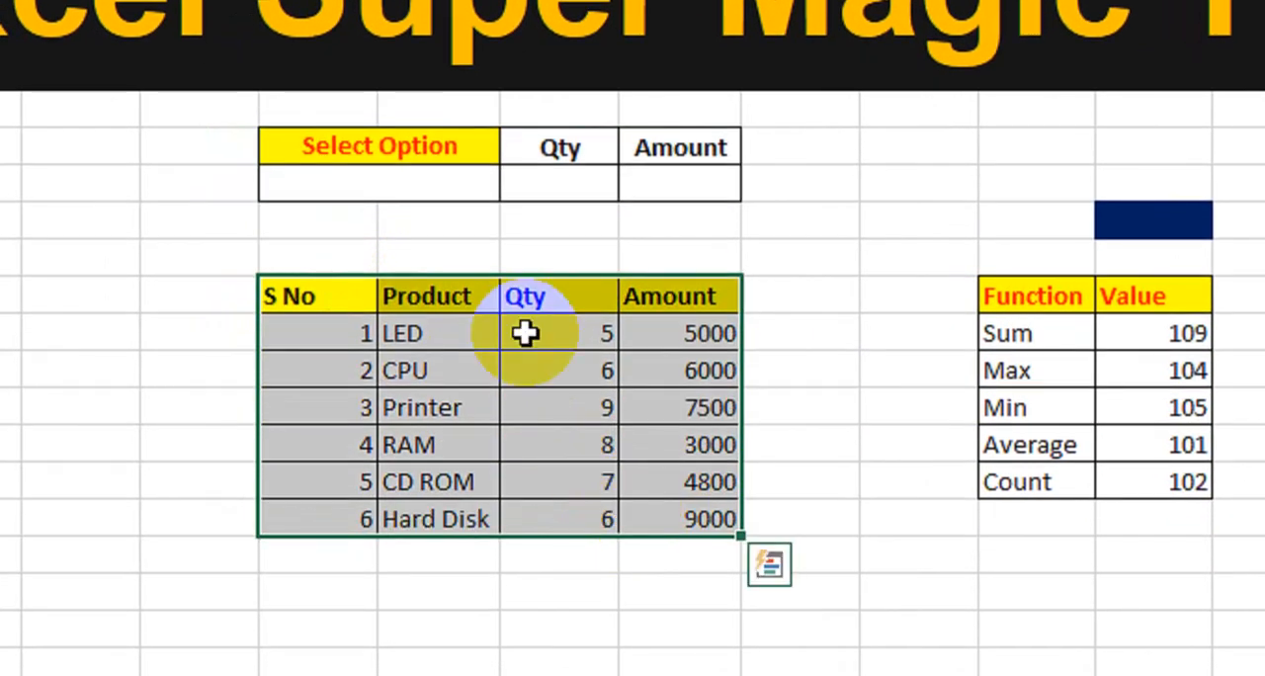
left_click_drag(444, 153, 655, 185)
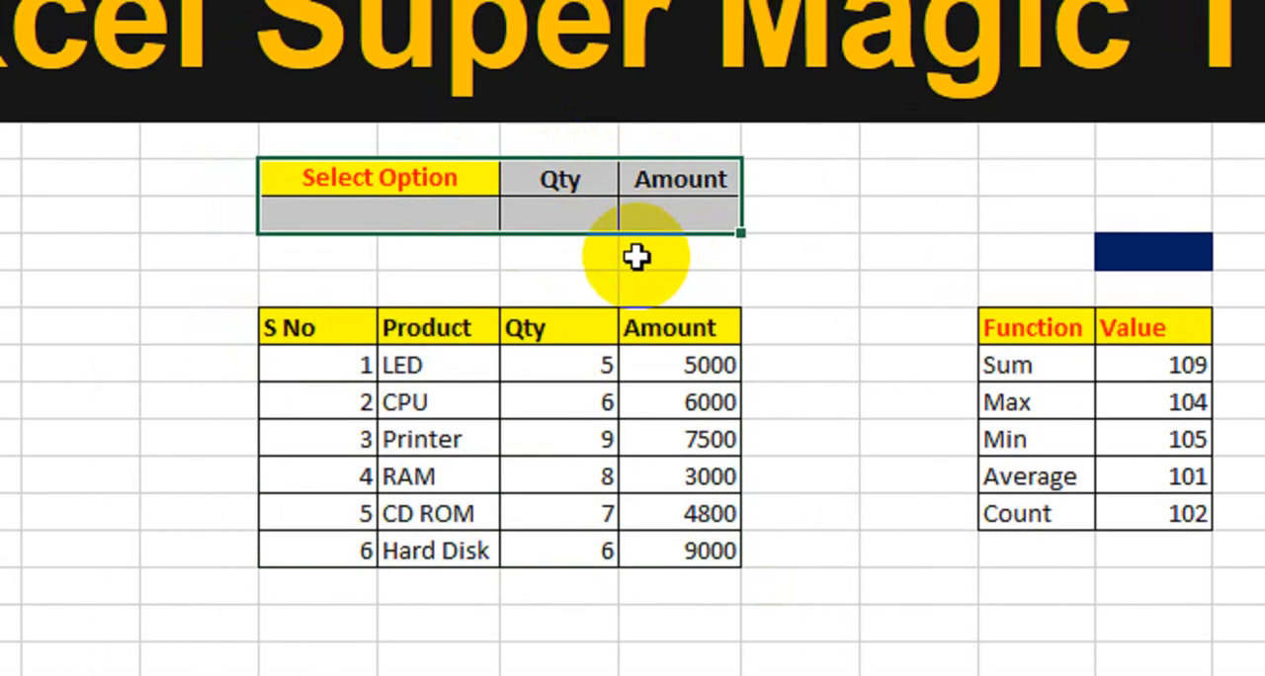
left_click(537, 276)
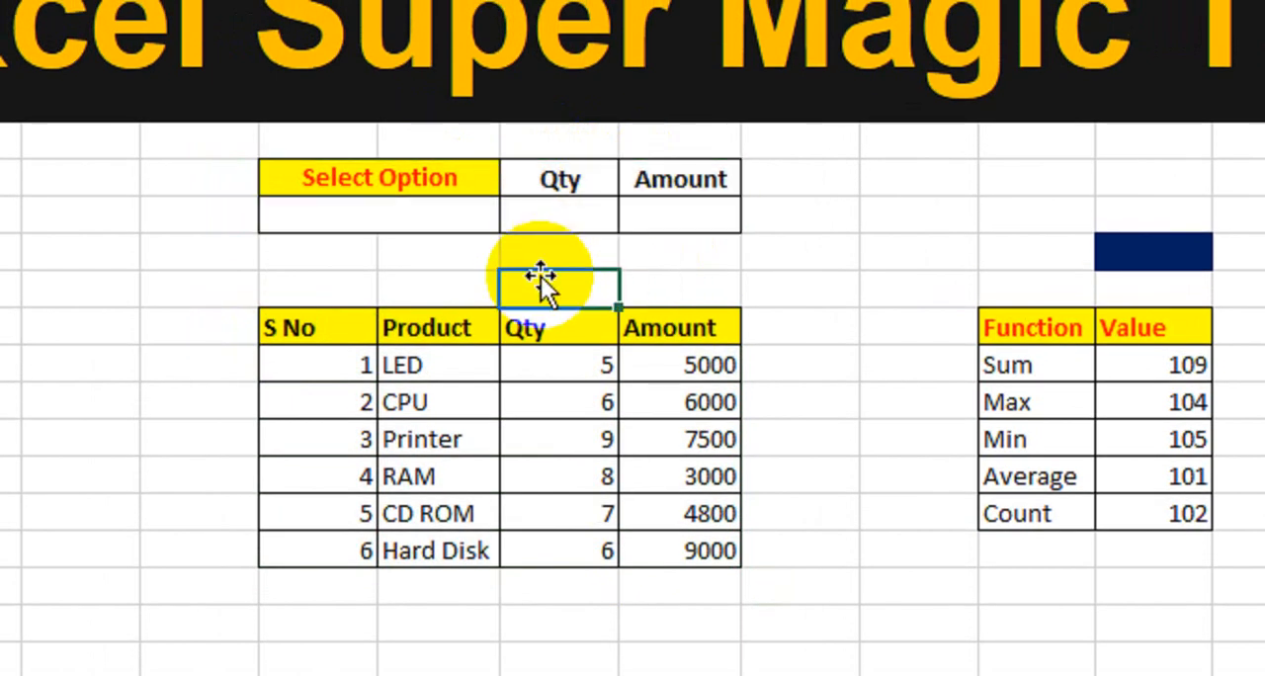
Begin a SUBTOTAL formula in the empty cell under the summary block's Qty header.
left_click(552, 213)
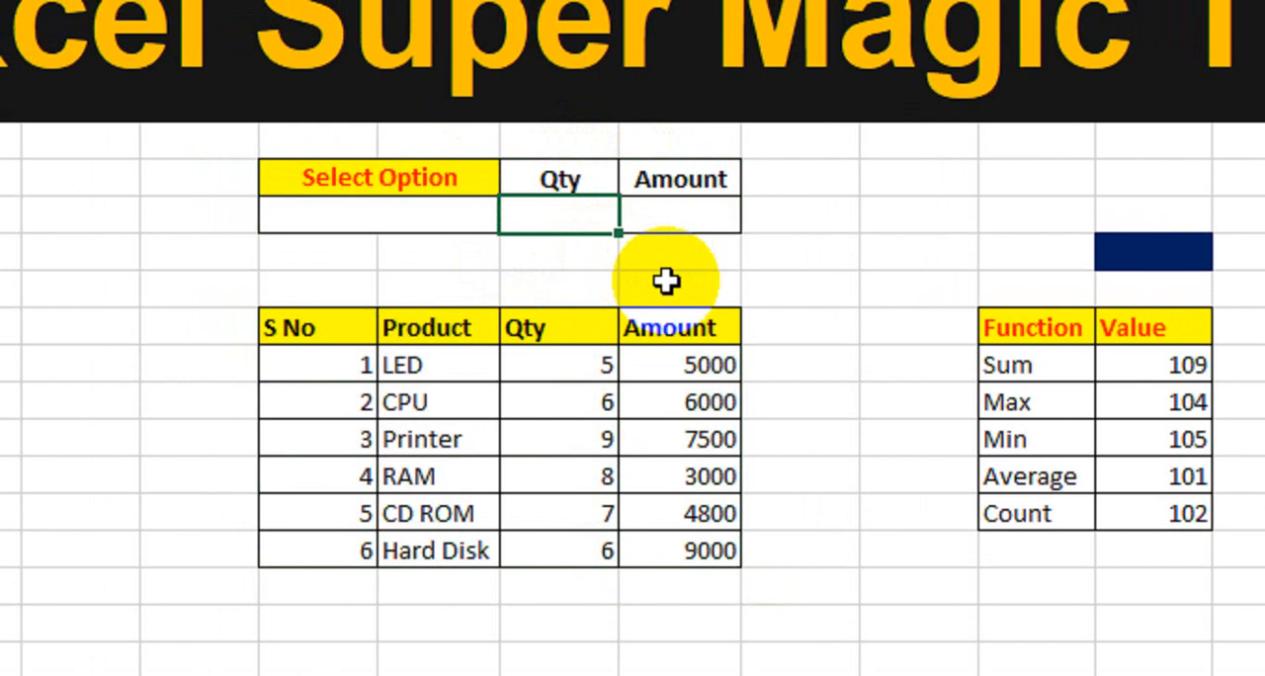
type("=sub")
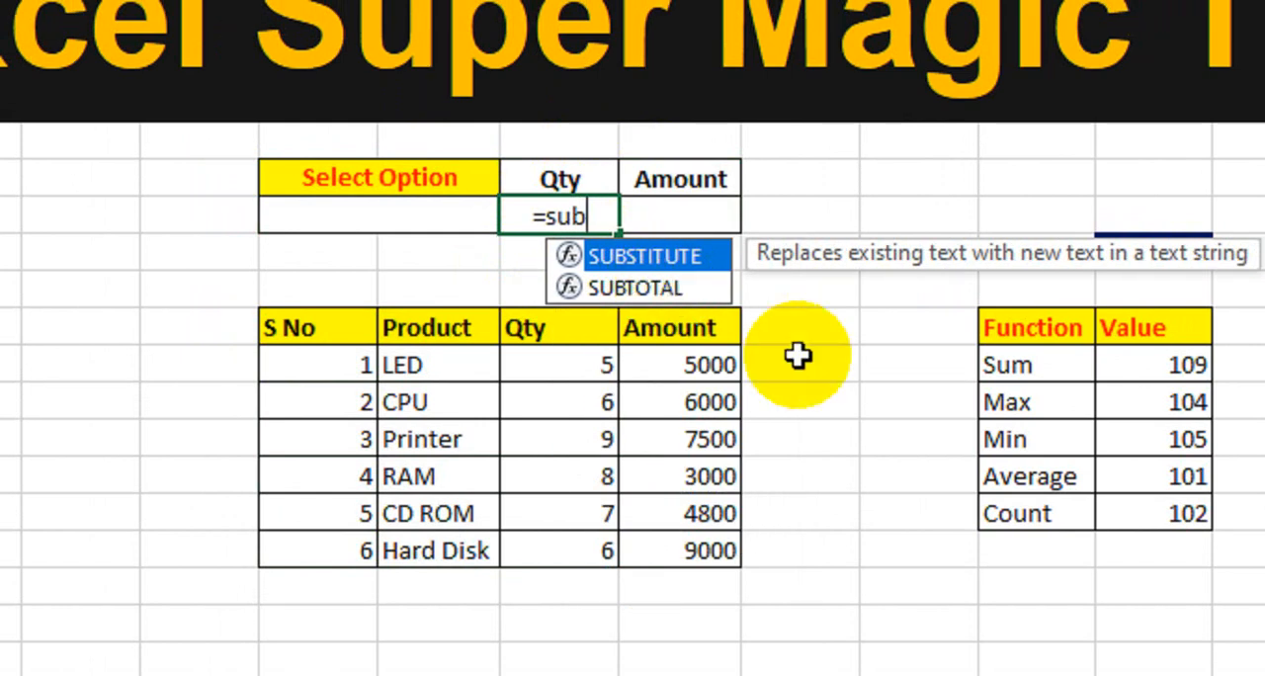
key("Down")
key("Tab")
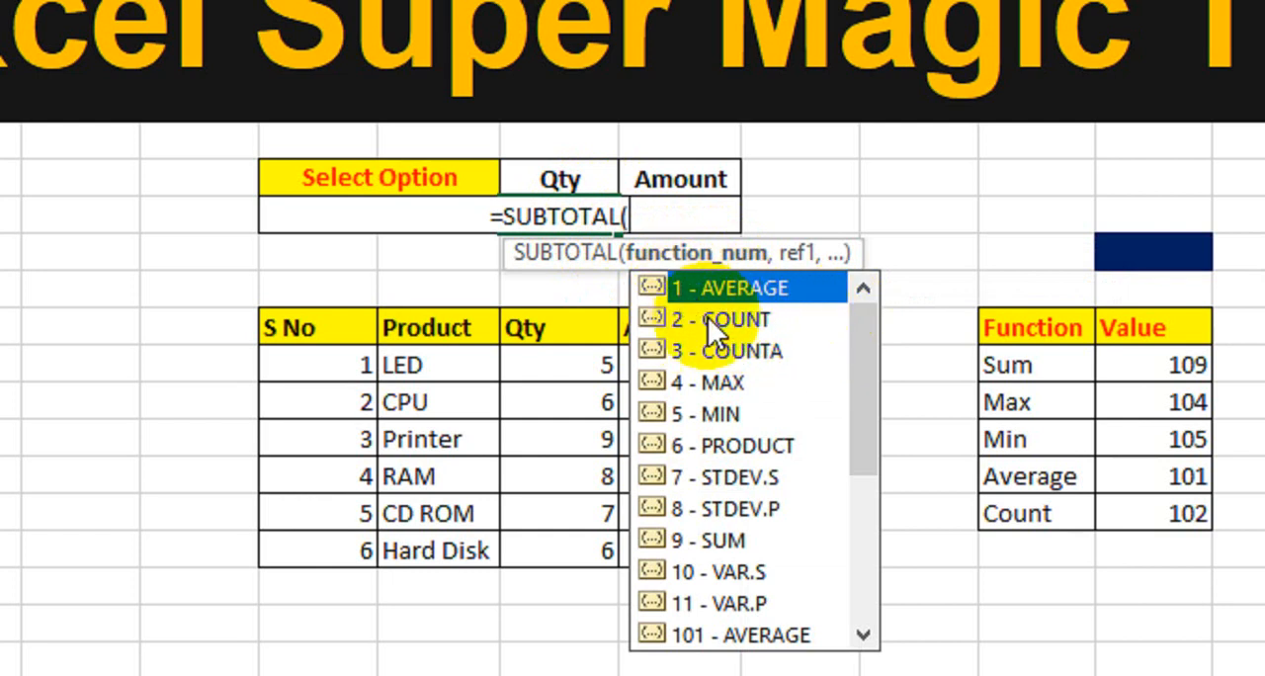
Review SUBTOTAL's function number options, comparing those for Sum, Max, Min and Average with the Function and Value table.
left_click(735, 319)
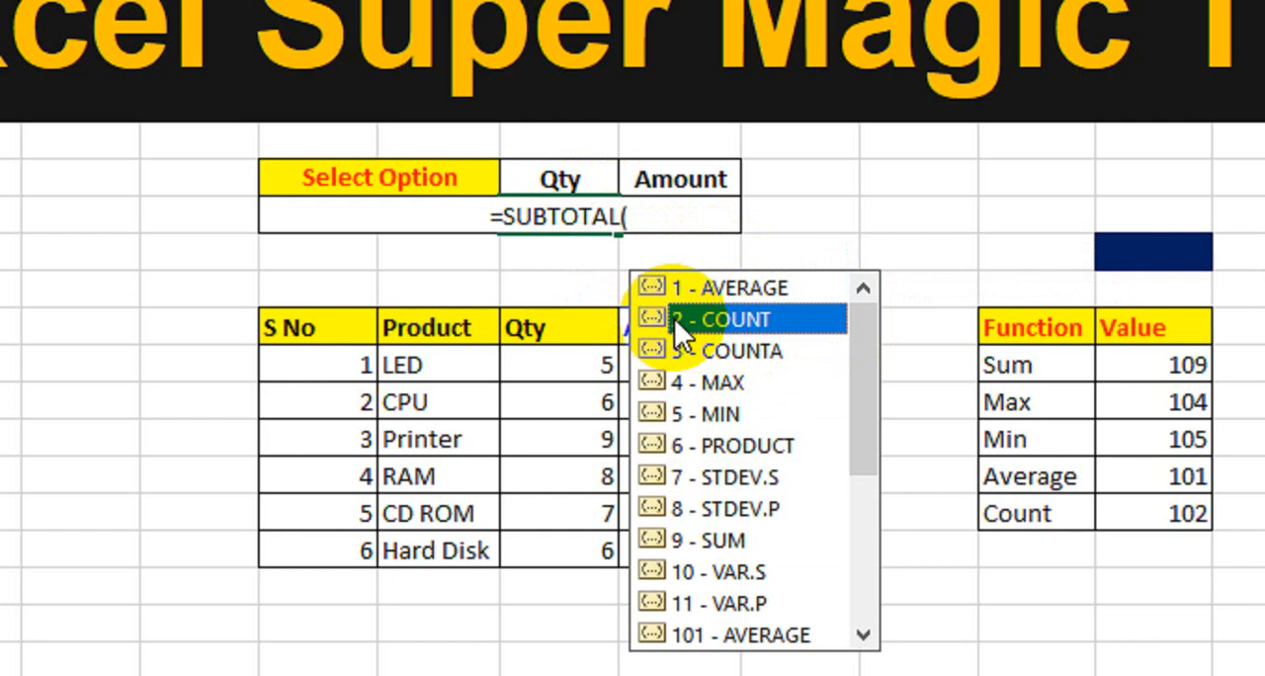
left_click(727, 352)
left_click(716, 383)
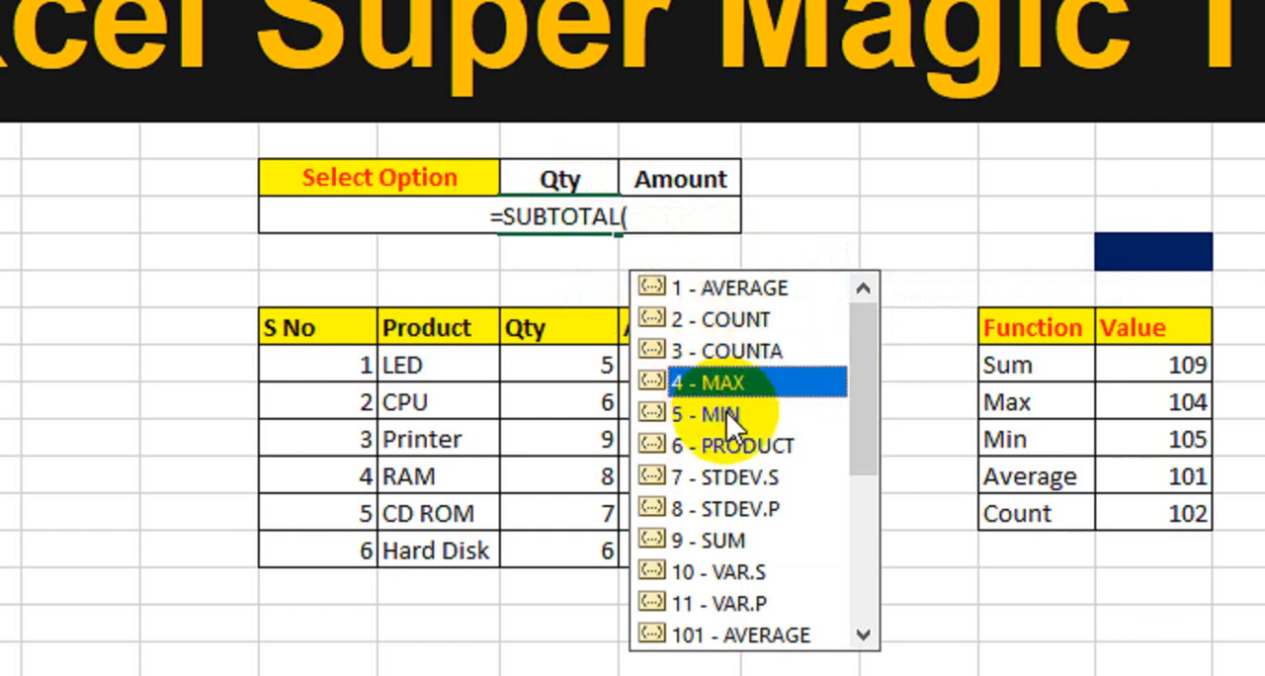
left_click(720, 414)
left_click(715, 451)
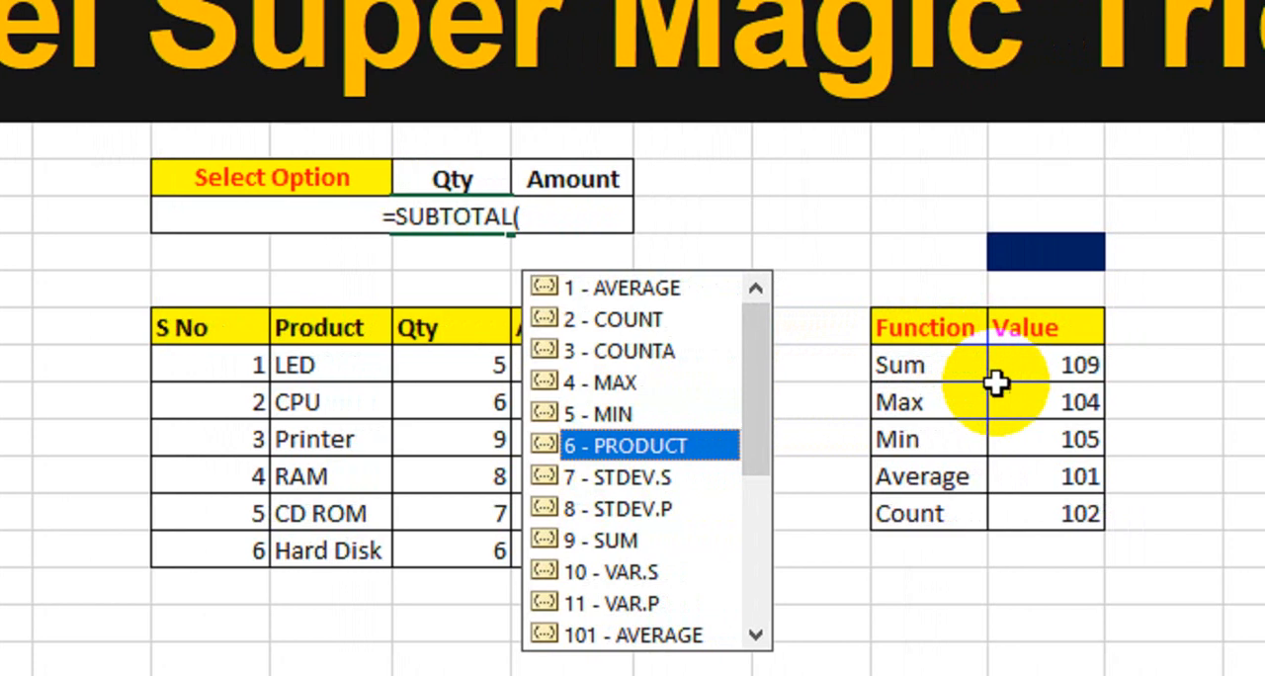
left_click_drag(728, 377, 720, 532)
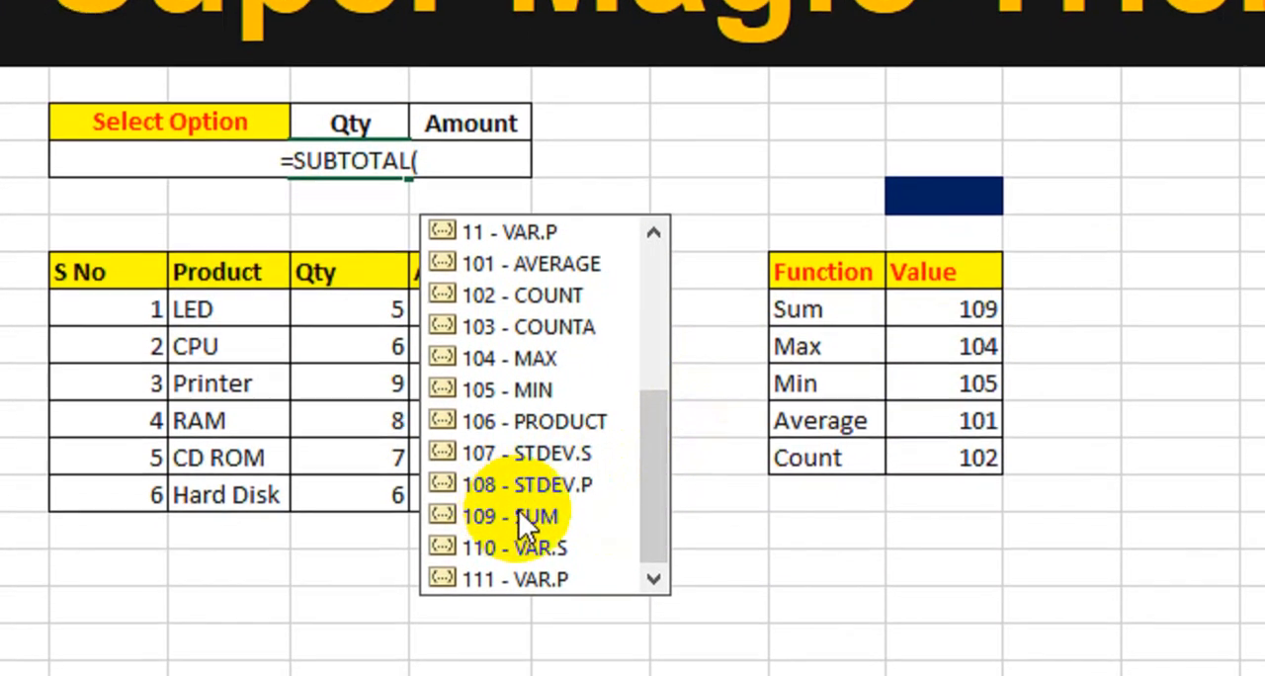
left_click(541, 544)
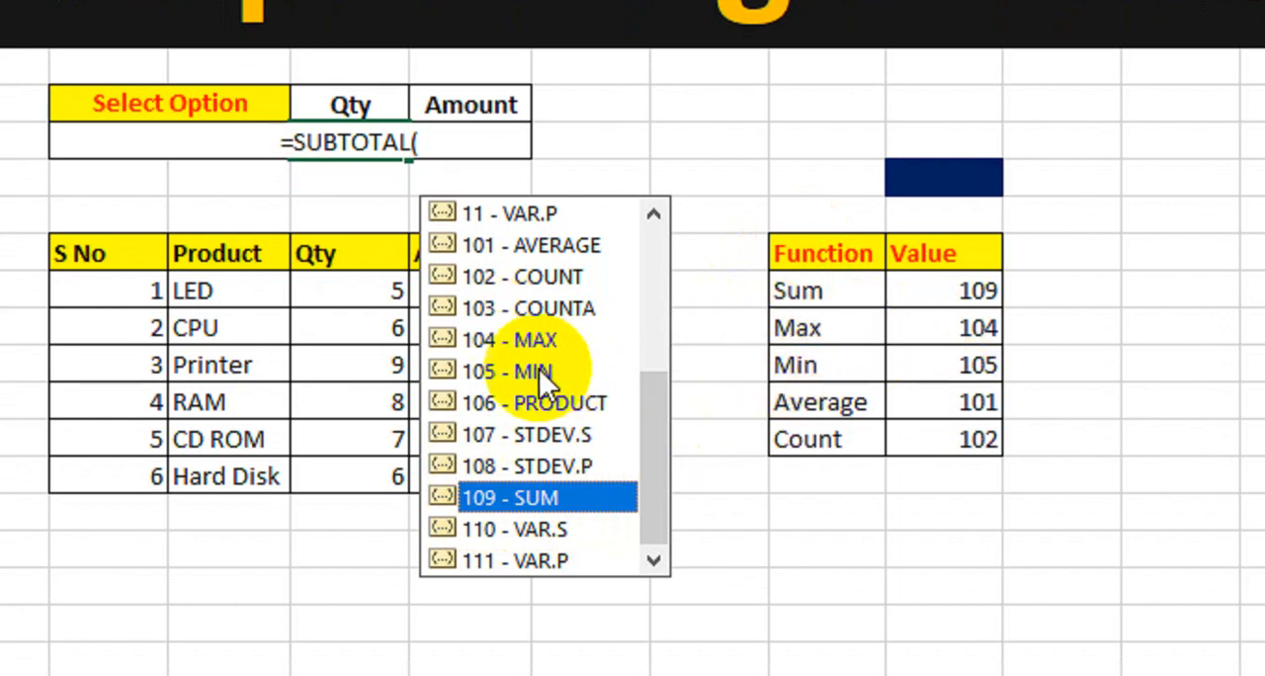
left_click(473, 341)
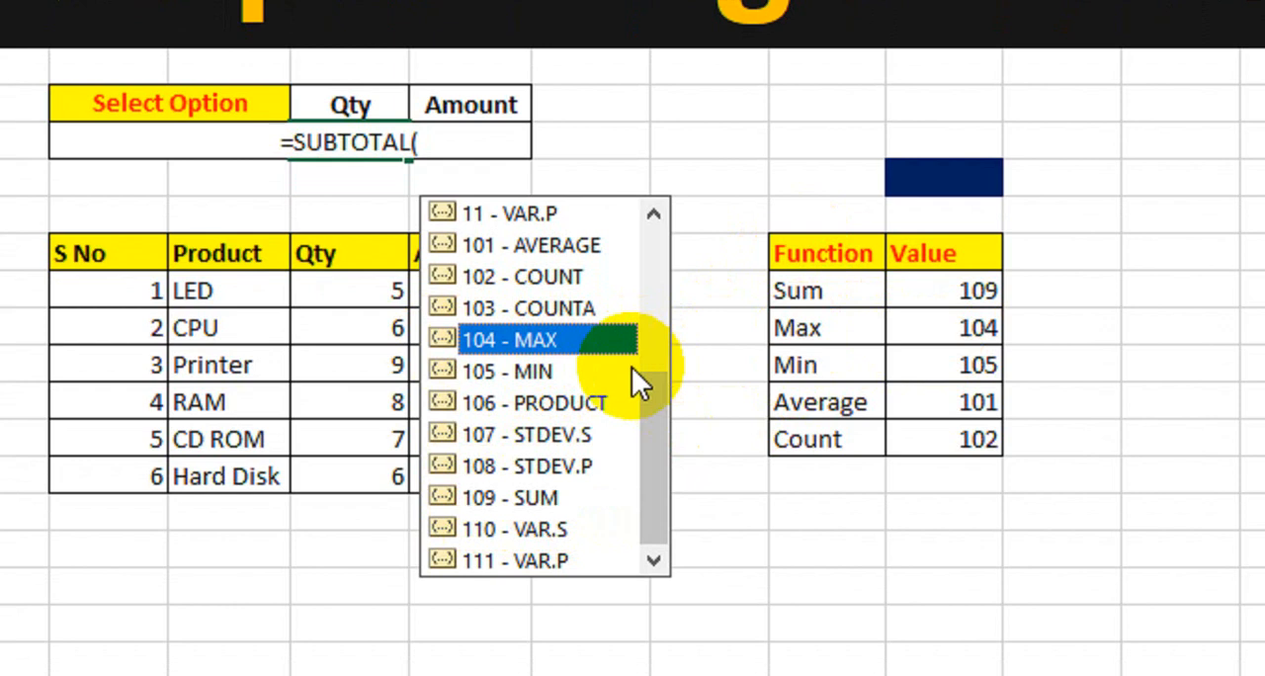
left_click(533, 372)
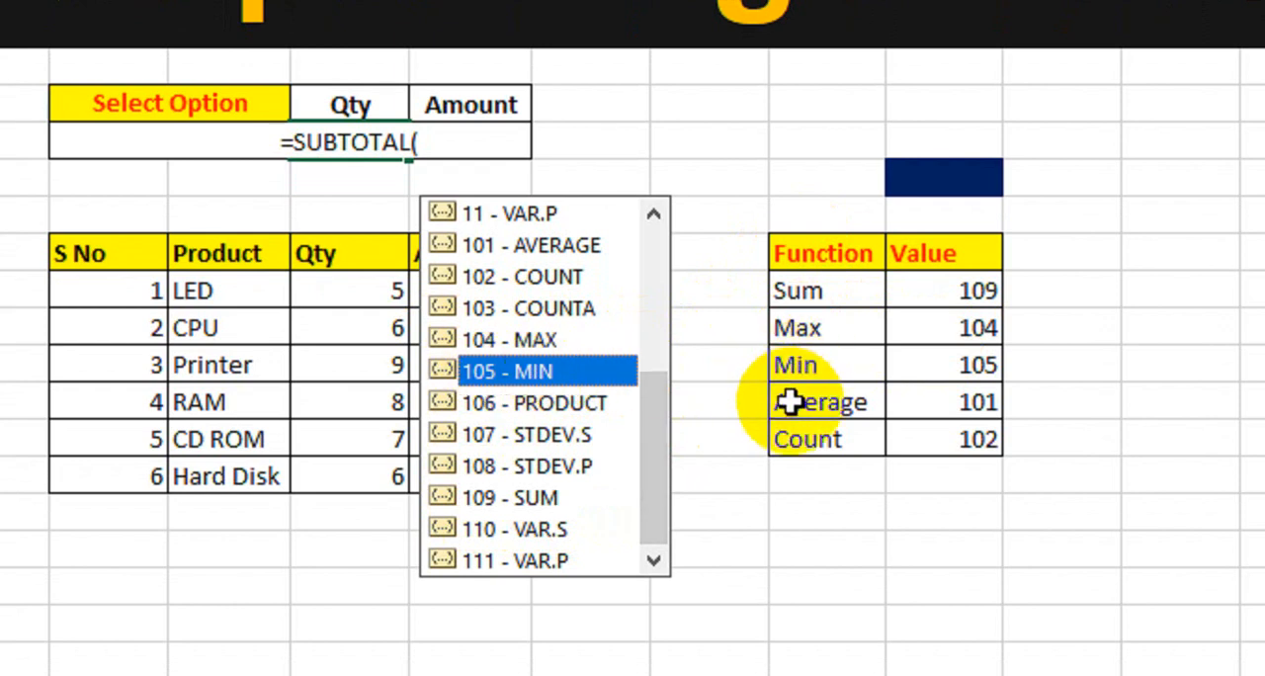
left_click(563, 243)
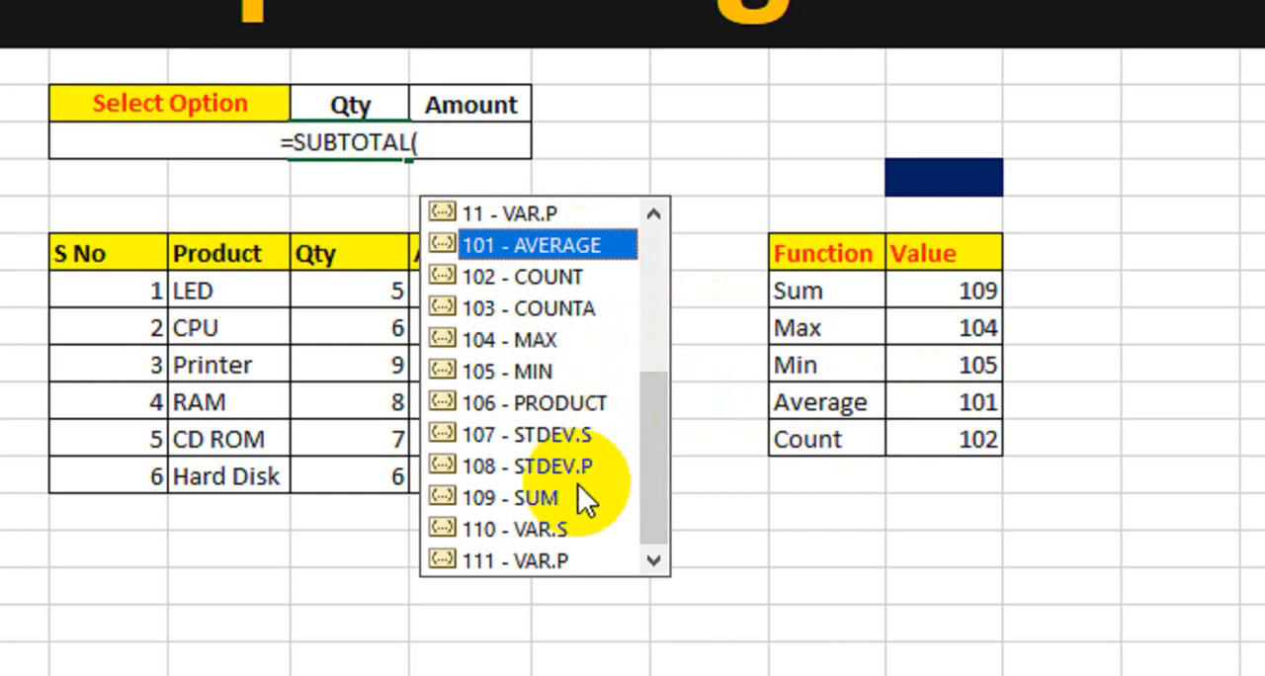
left_click(539, 495)
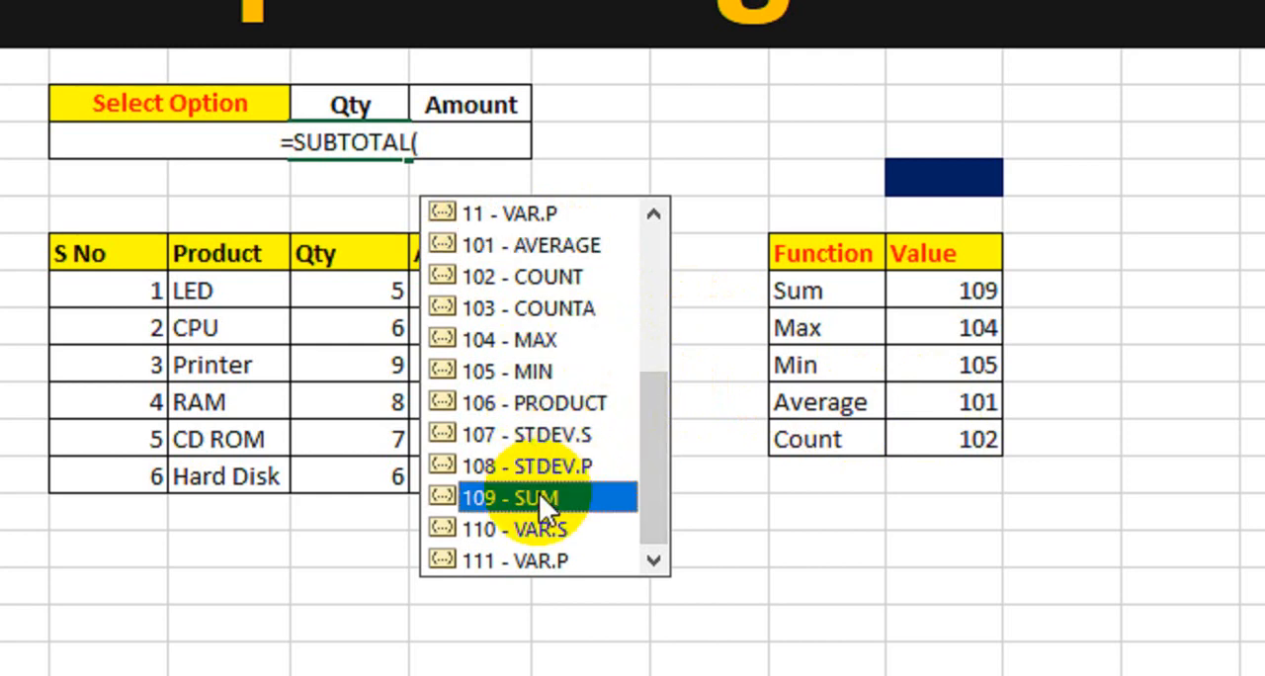
Complete the SUBTOTAL formula with function number 109 (SUM) over the Qty range H13:H18.
double_click(484, 495)
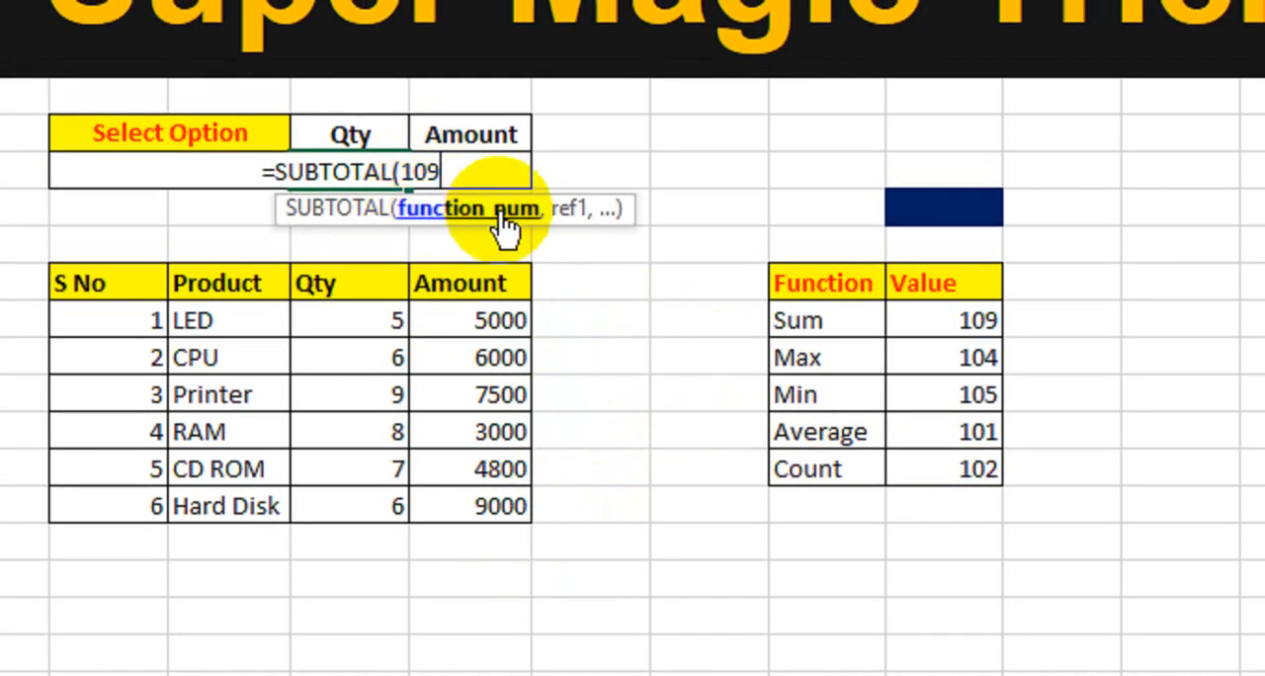
type(",")
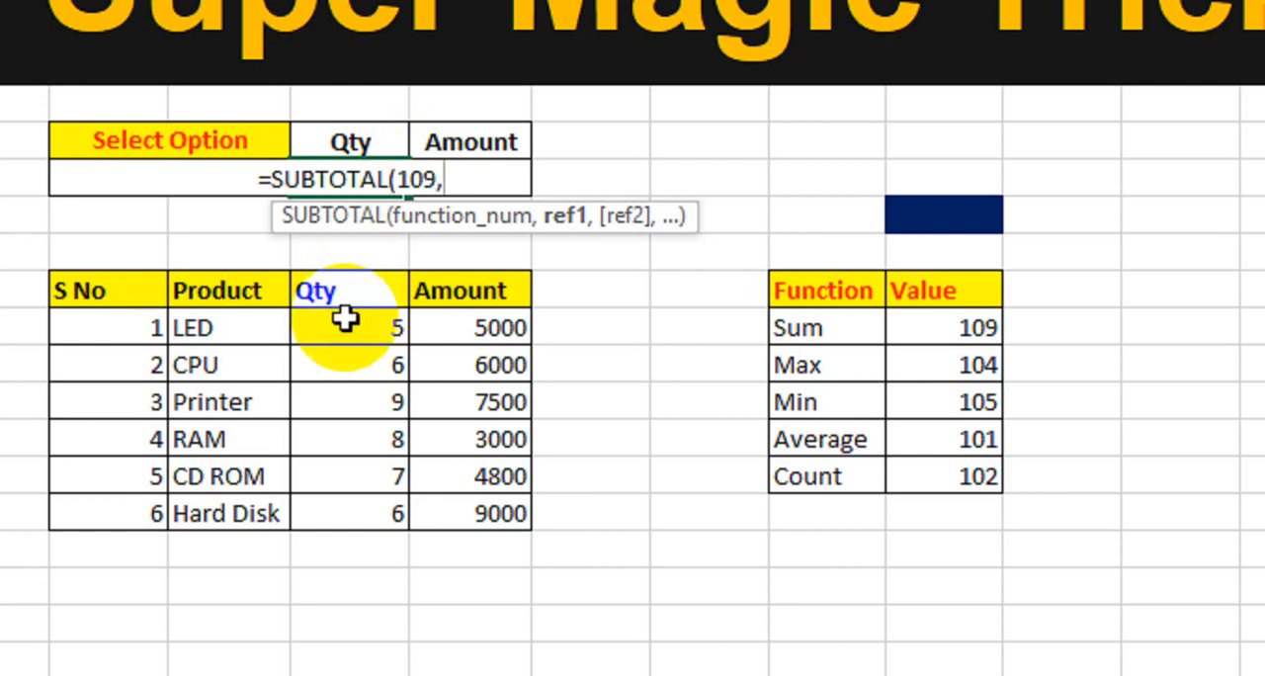
left_click_drag(345, 319, 339, 508)
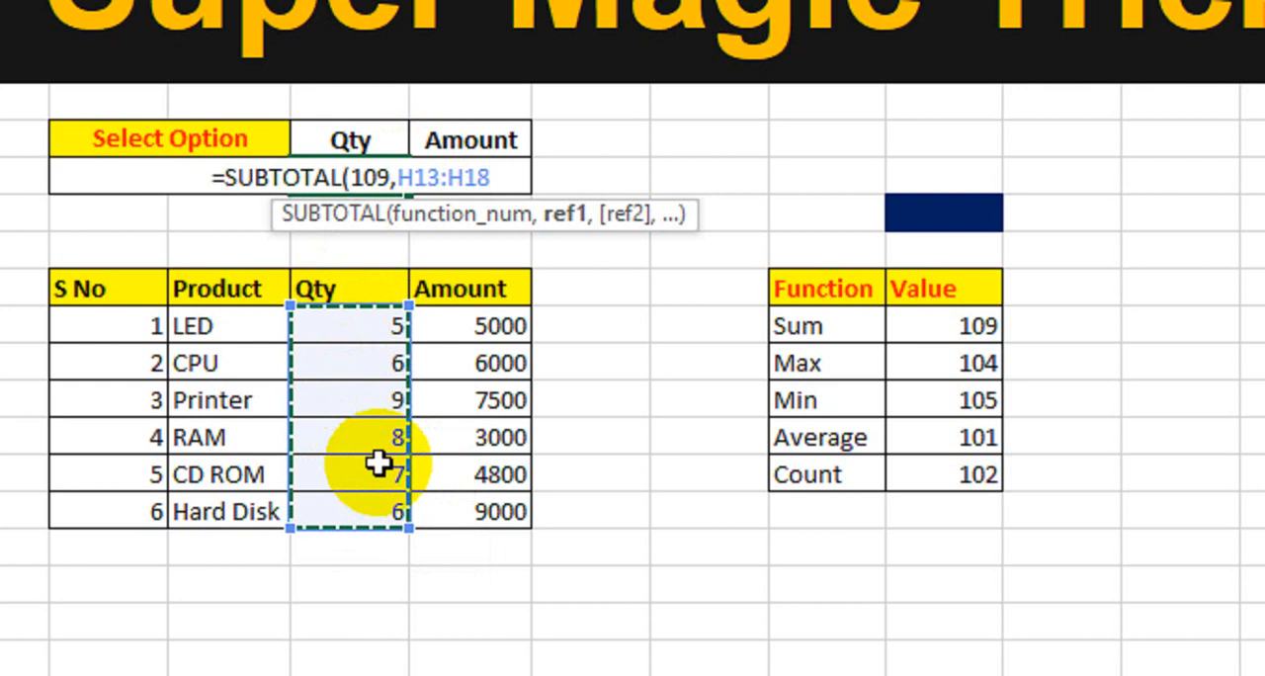
type(")")
key("Return")
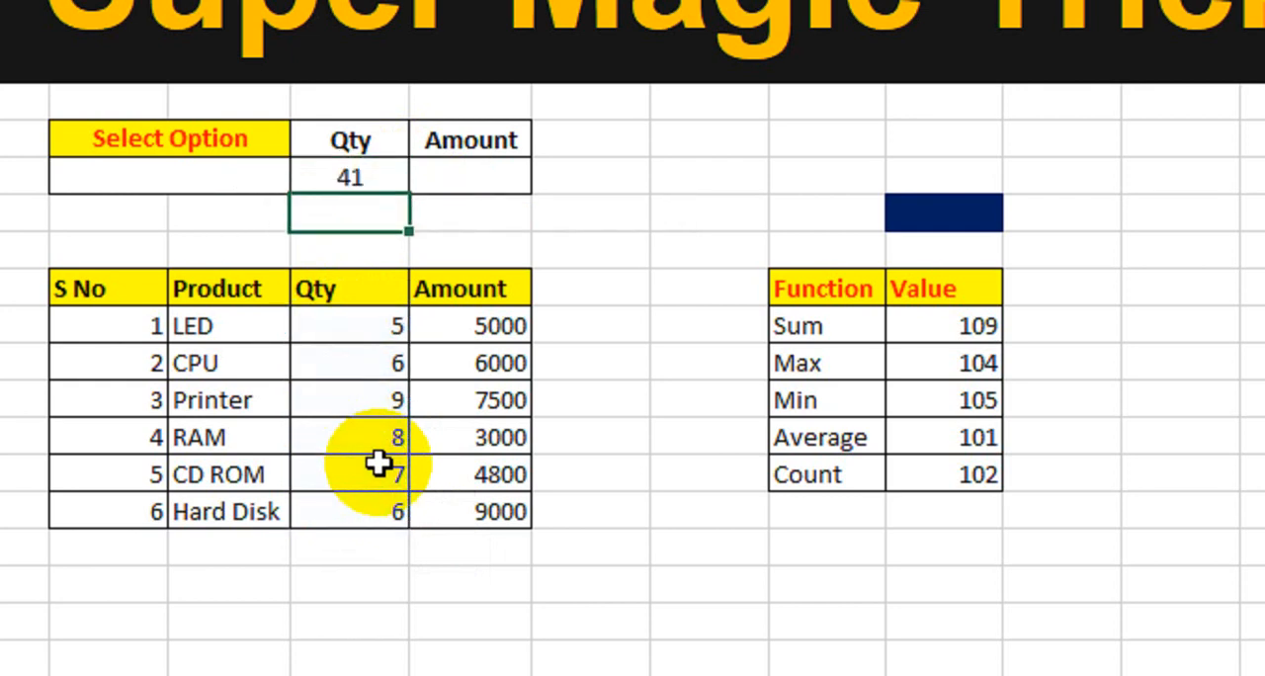
Change the function number in the summary Qty's SUBTOTAL formula to 102 (COUNT).
left_click(377, 181)
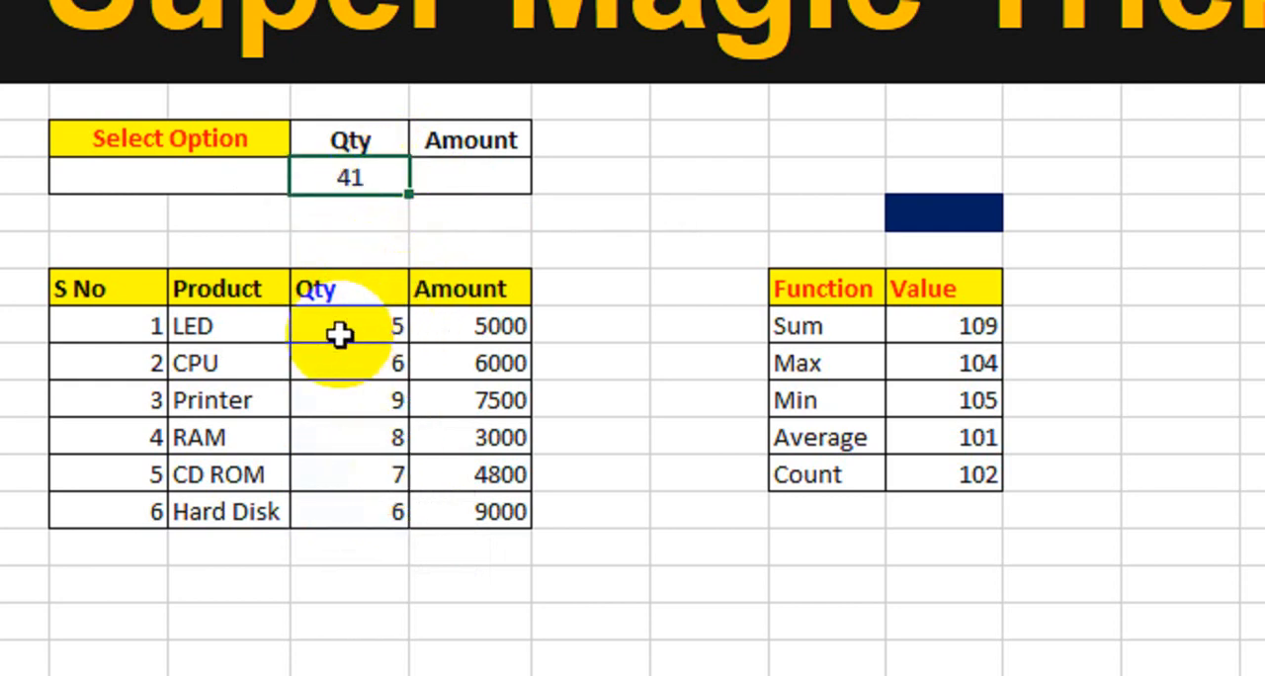
left_click_drag(339, 333, 347, 506)
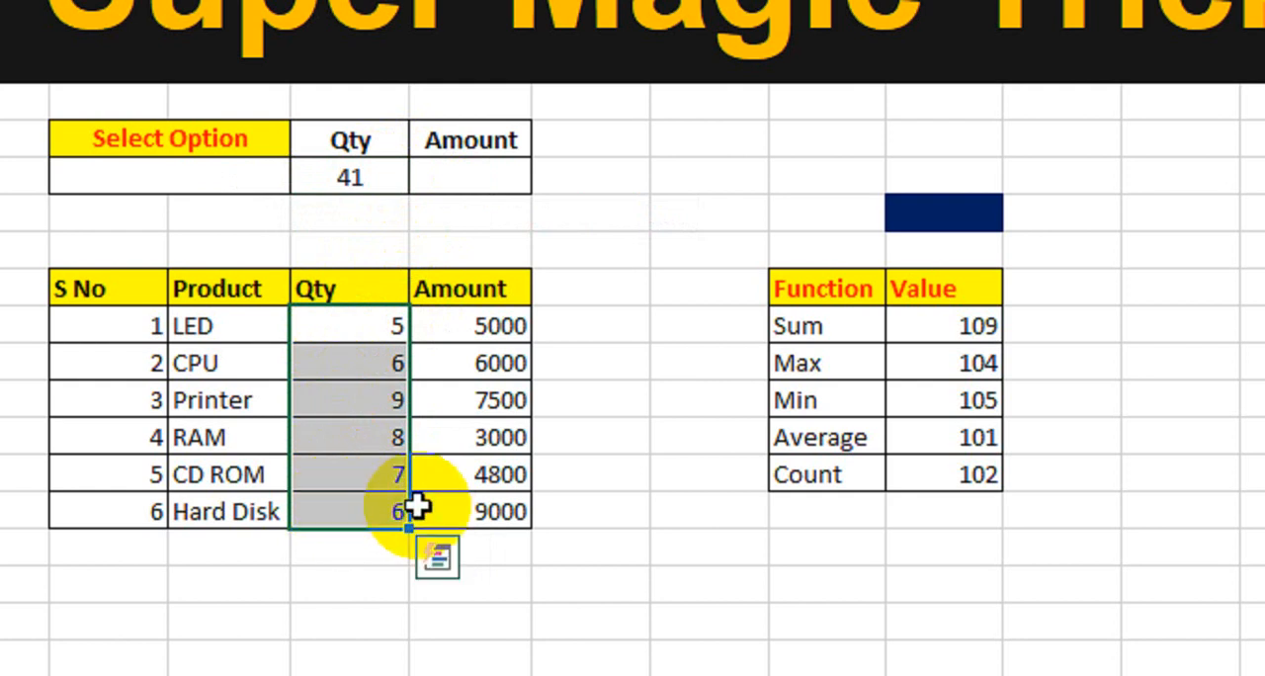
double_click(358, 177)
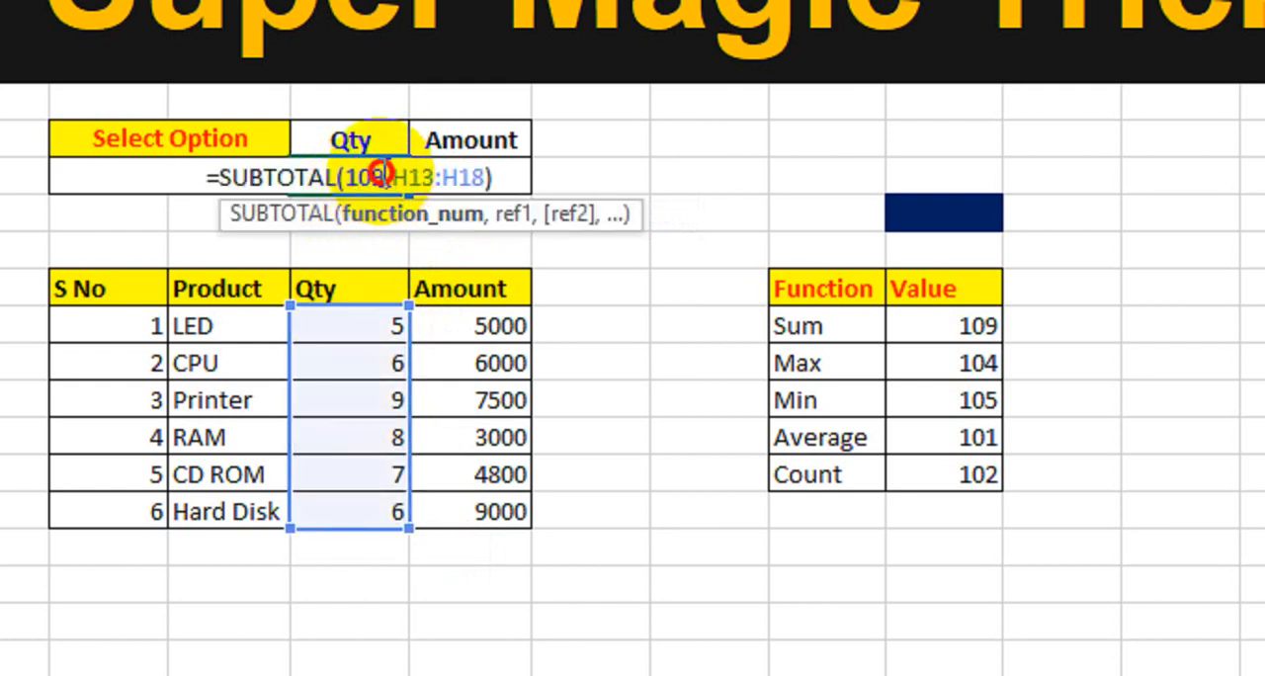
double_click(382, 176)
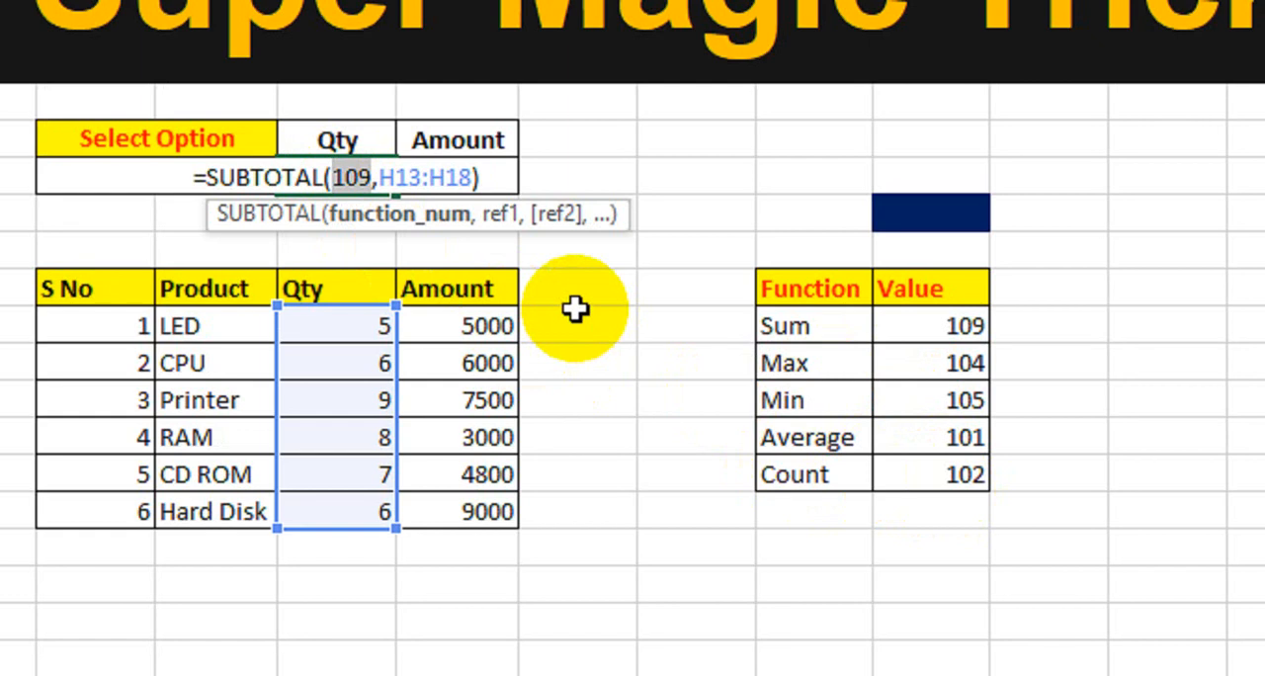
type("102")
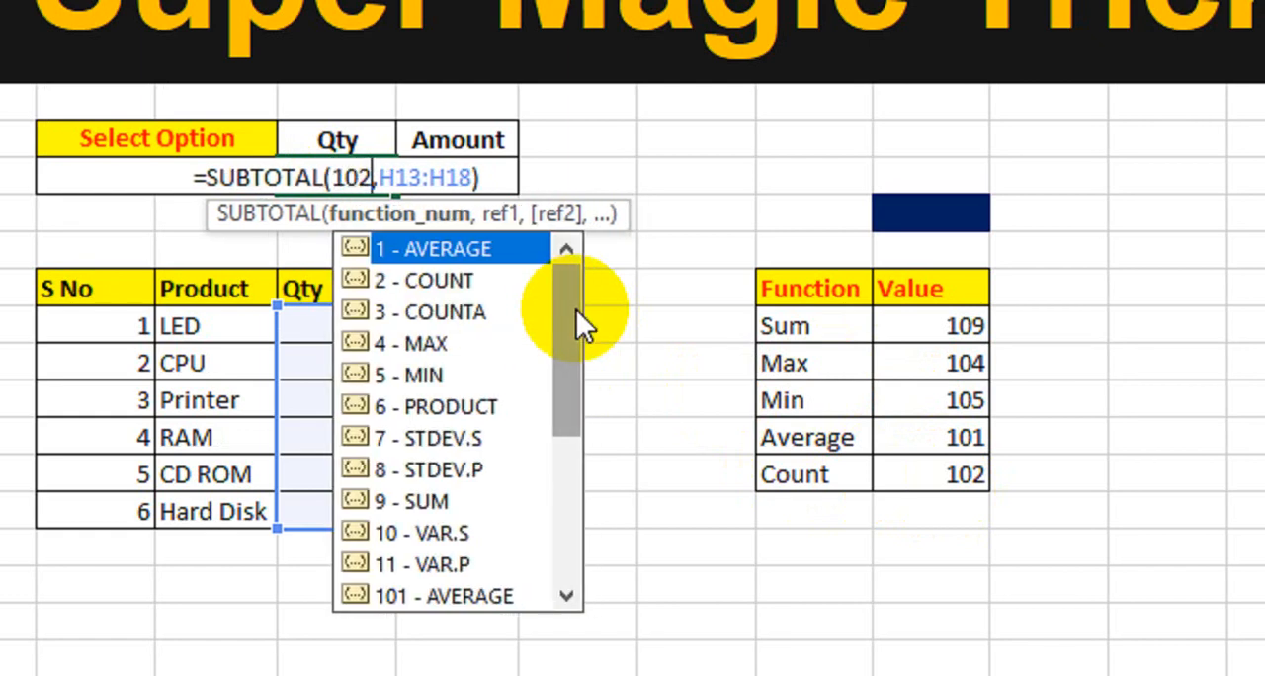
key("Return")
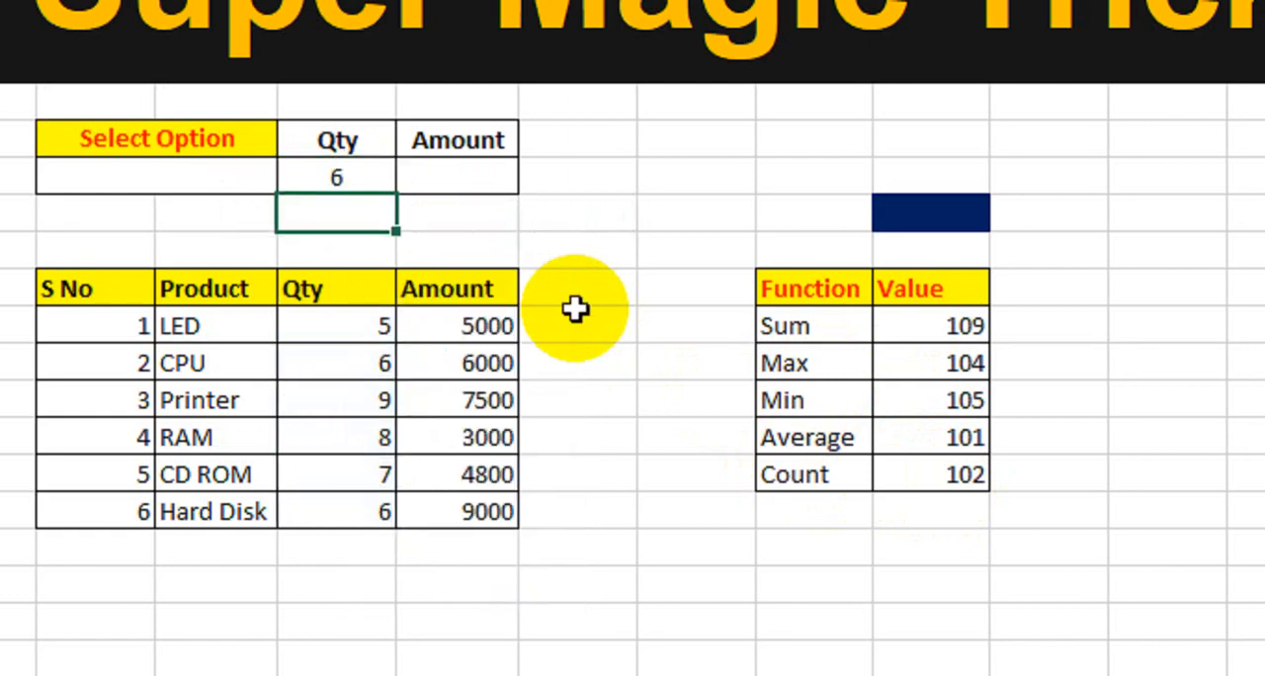
Check the product table's Qty entries from LED to Hard Disk against the summary Qty result.
left_click_drag(338, 328, 303, 503)
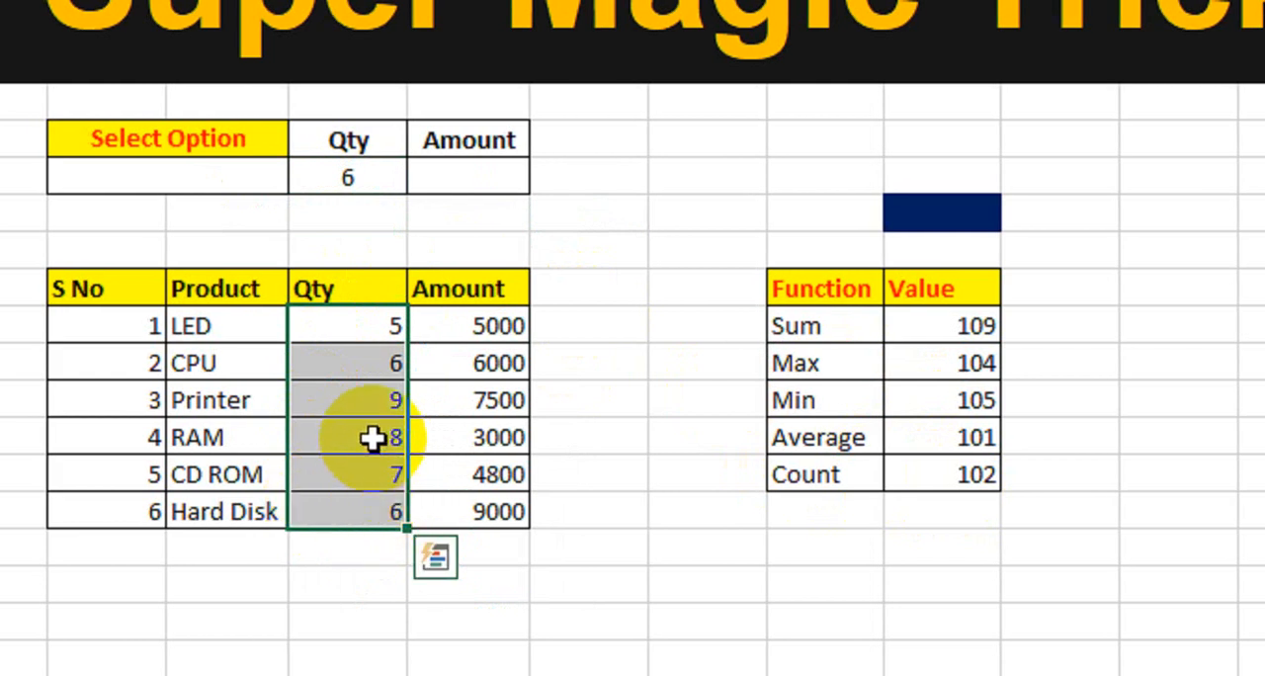
left_click(368, 331)
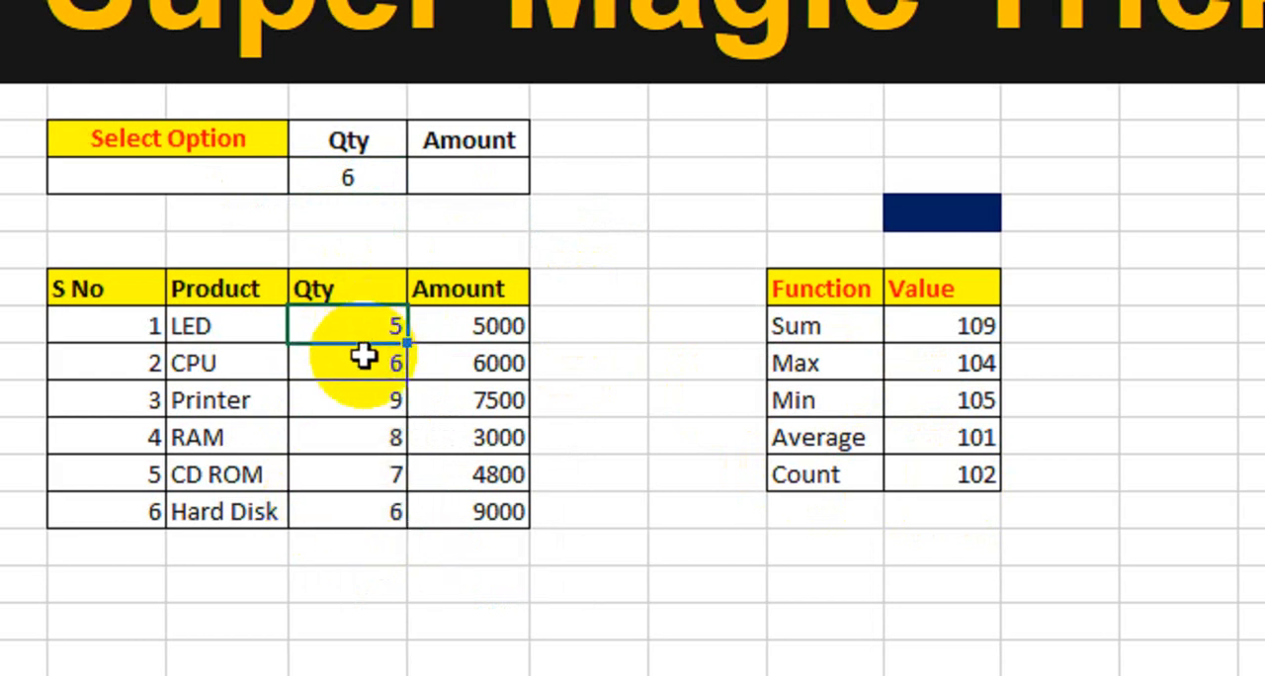
left_click(356, 364)
left_click(341, 437)
left_click(339, 475)
left_click(339, 500)
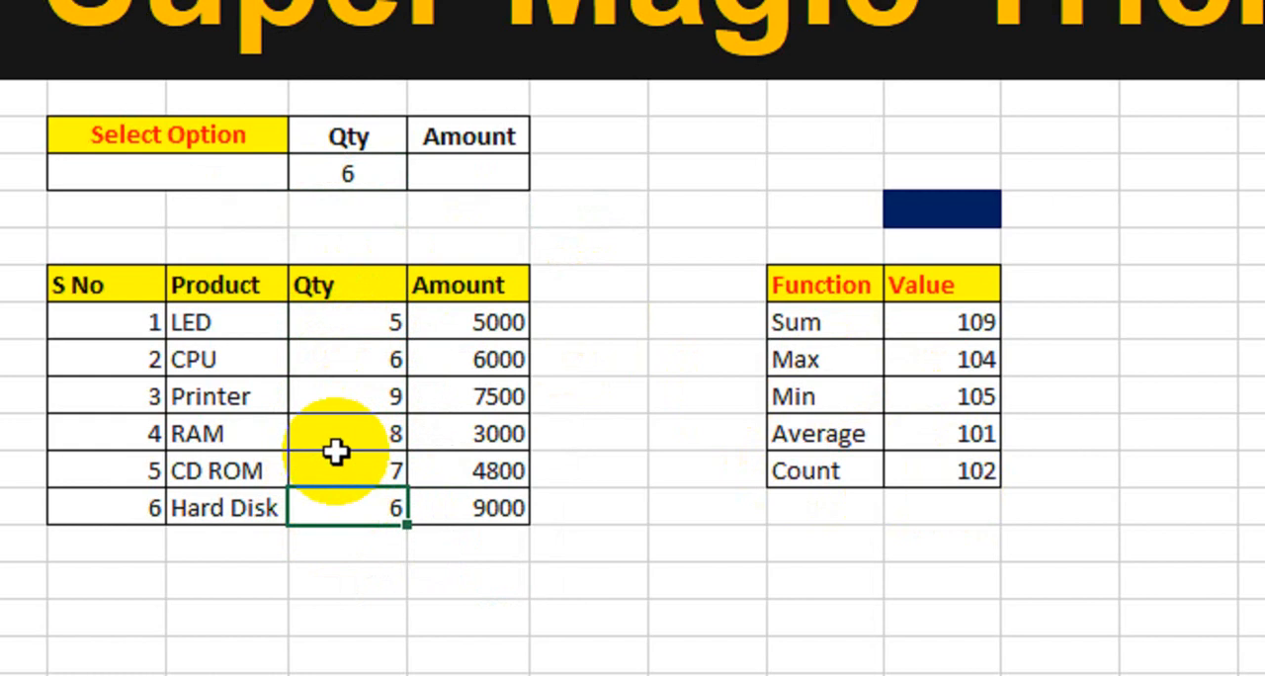
Review the Function and Value table's numbers for use in the summary Qty formula.
left_click(337, 176)
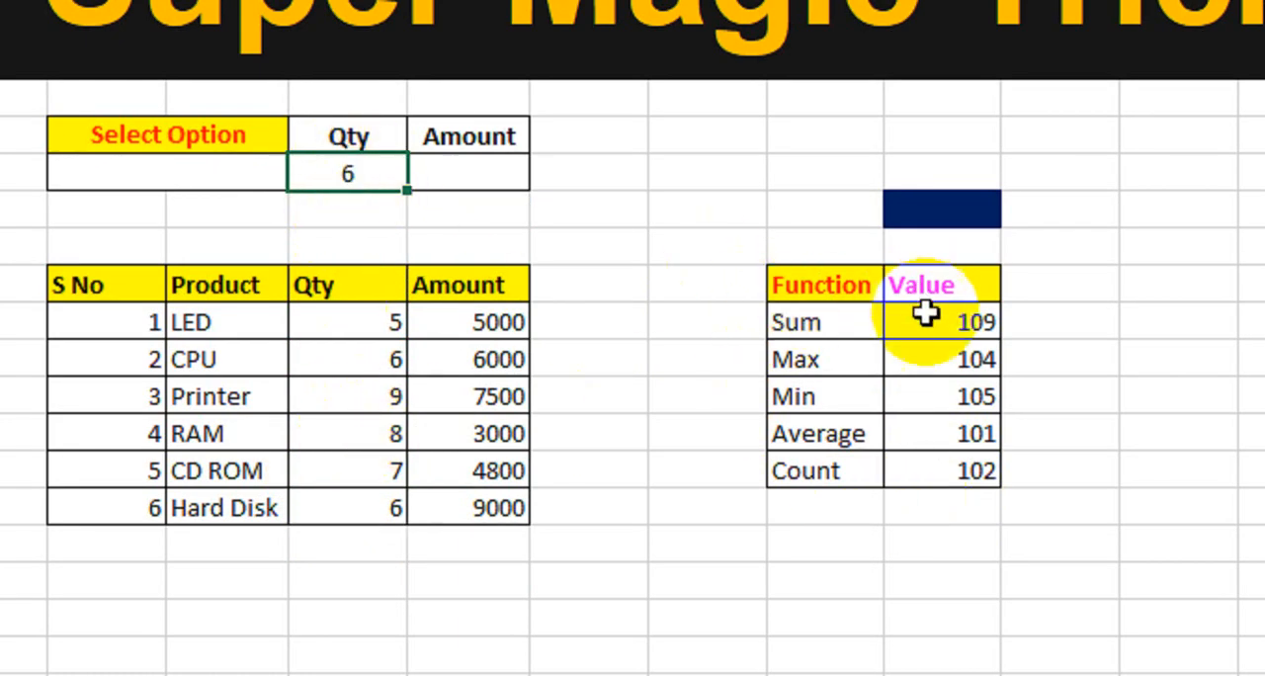
left_click_drag(785, 286, 944, 460)
left_click(673, 262)
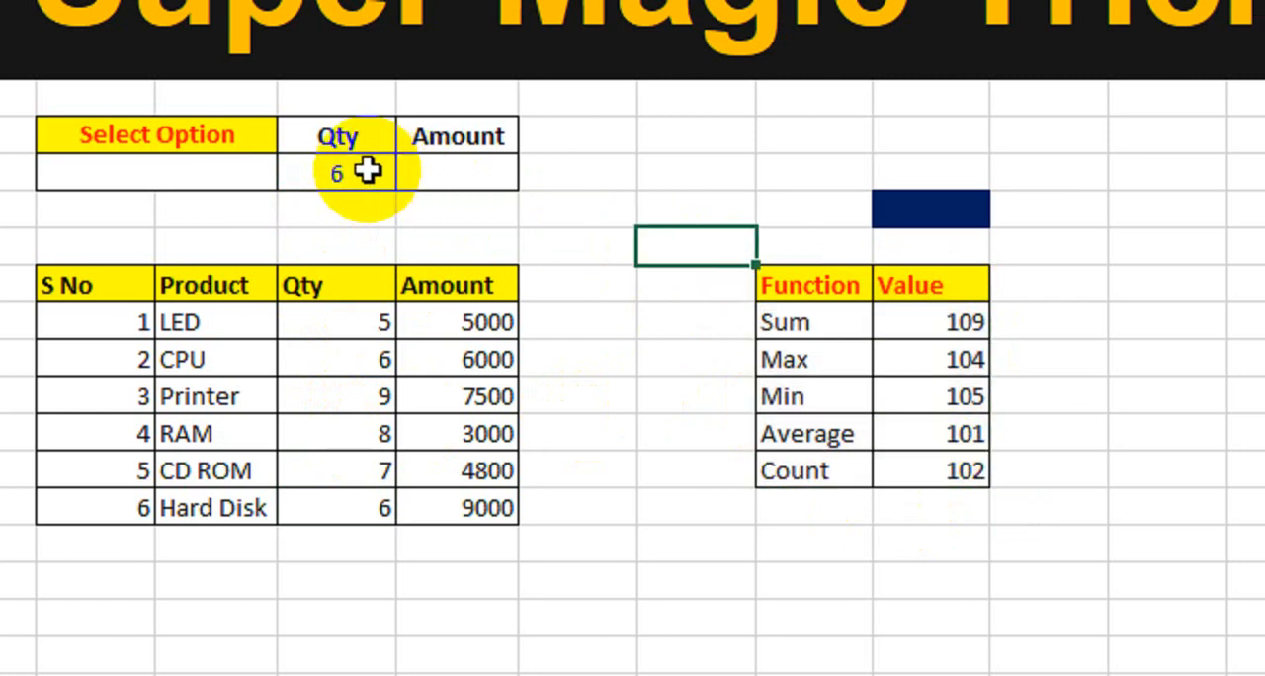
Enter a SUBTOTAL formula in the summary Amount cell with function number 109 over the Amount range I13:I18.
left_click(448, 173)
type("=sub")
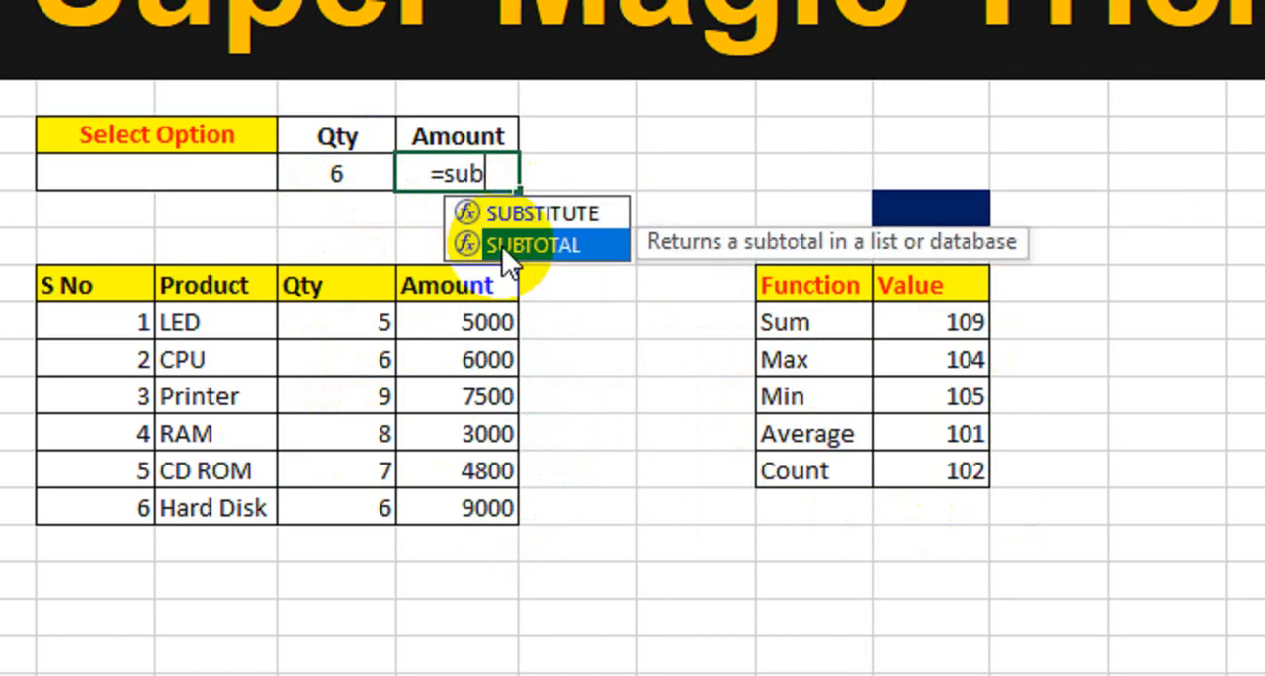
double_click(502, 246)
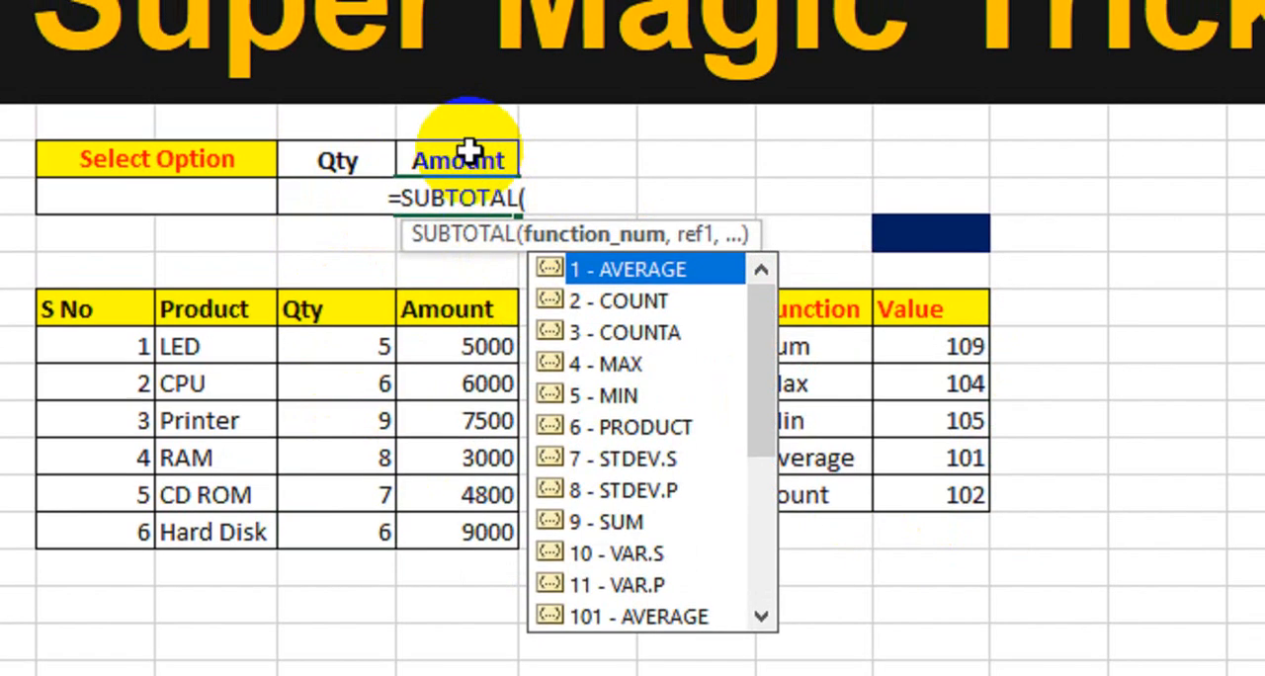
type("10")
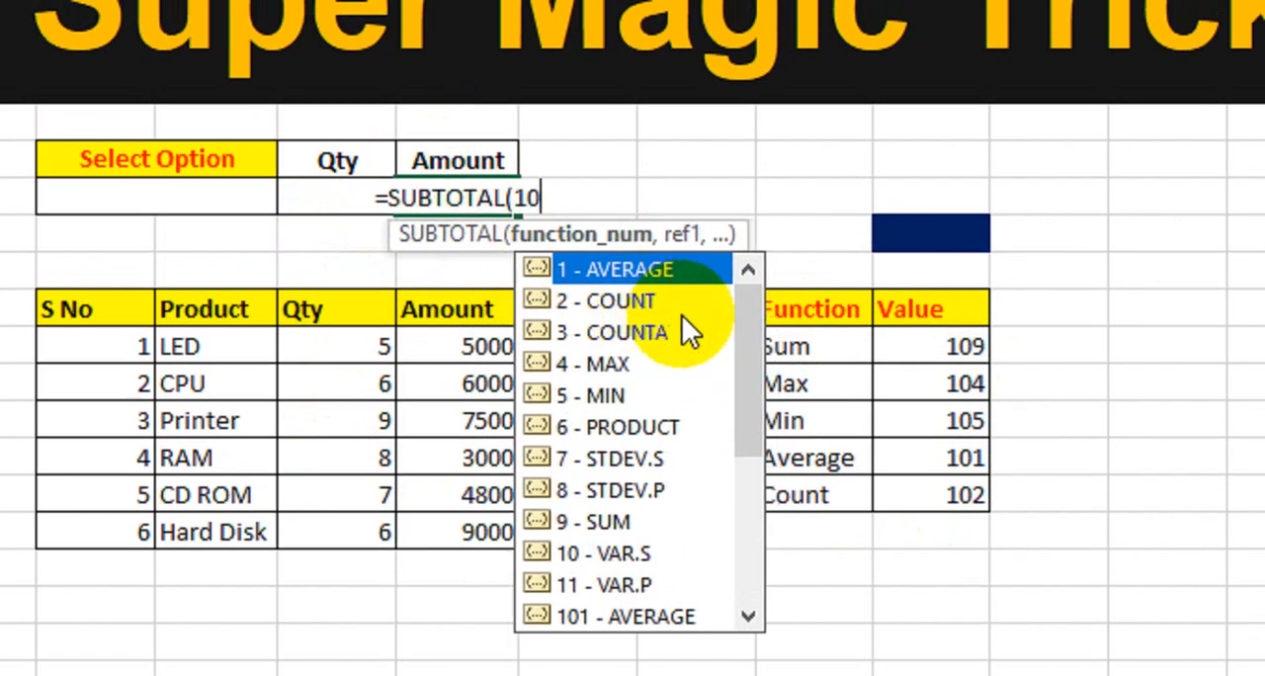
type("9,")
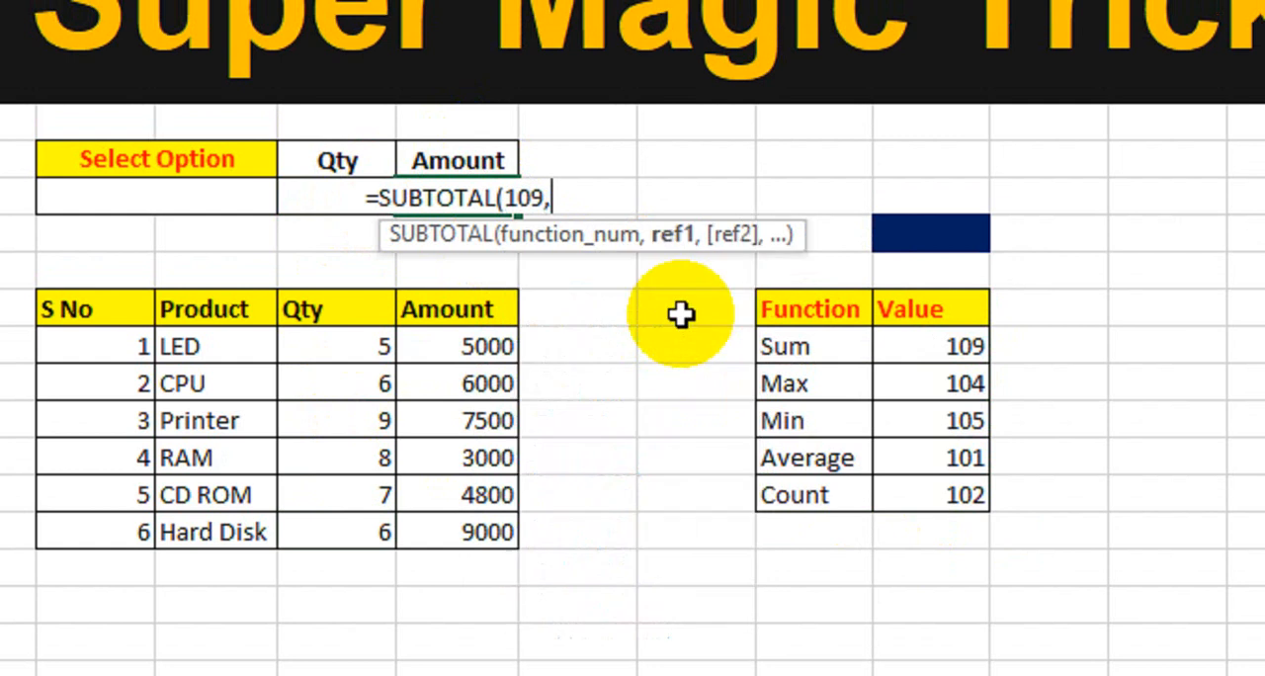
left_click_drag(464, 359, 427, 527)
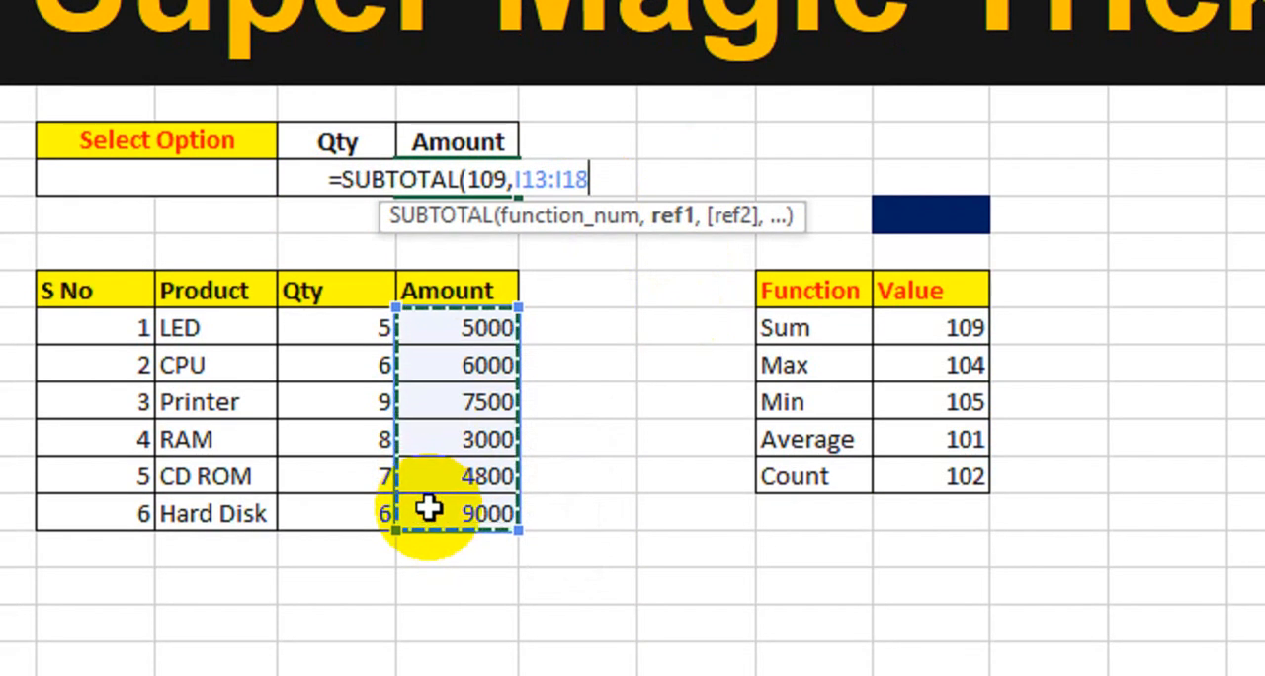
type(")")
key("Return")
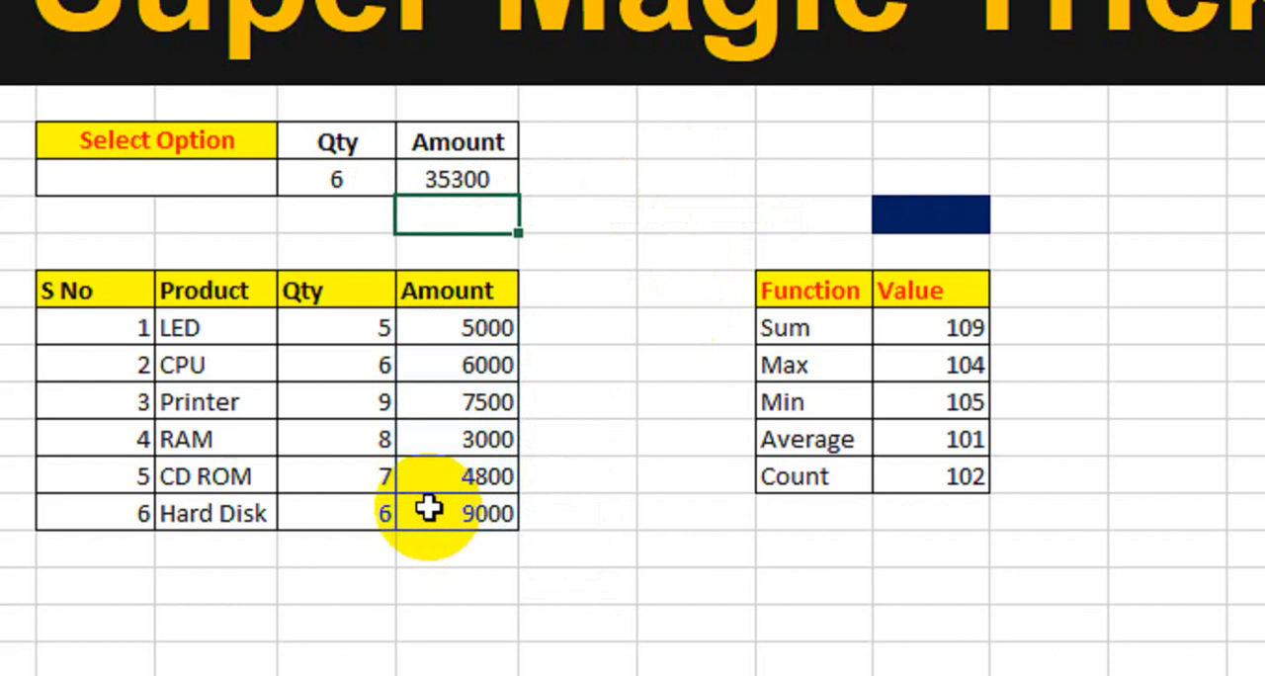
Check the product table's Amount entries against the summary Amount and compare it with the summary Qty.
left_click_drag(465, 362, 417, 509)
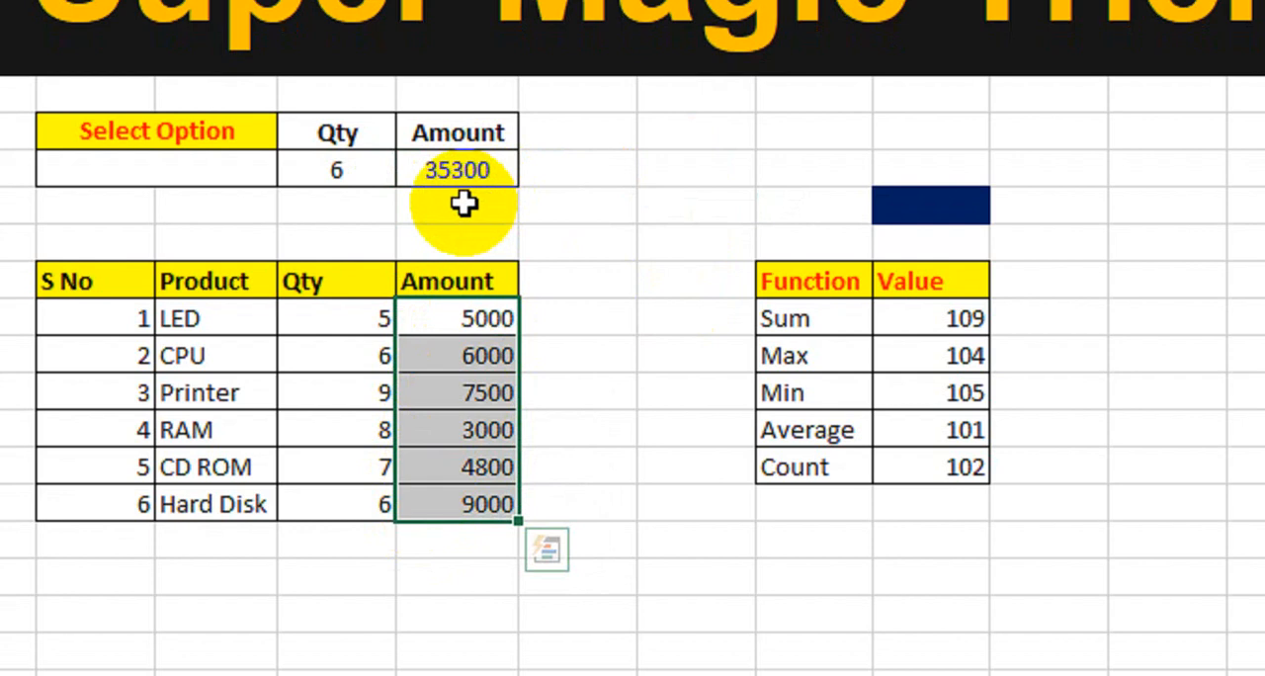
left_click(359, 169)
left_click(420, 166)
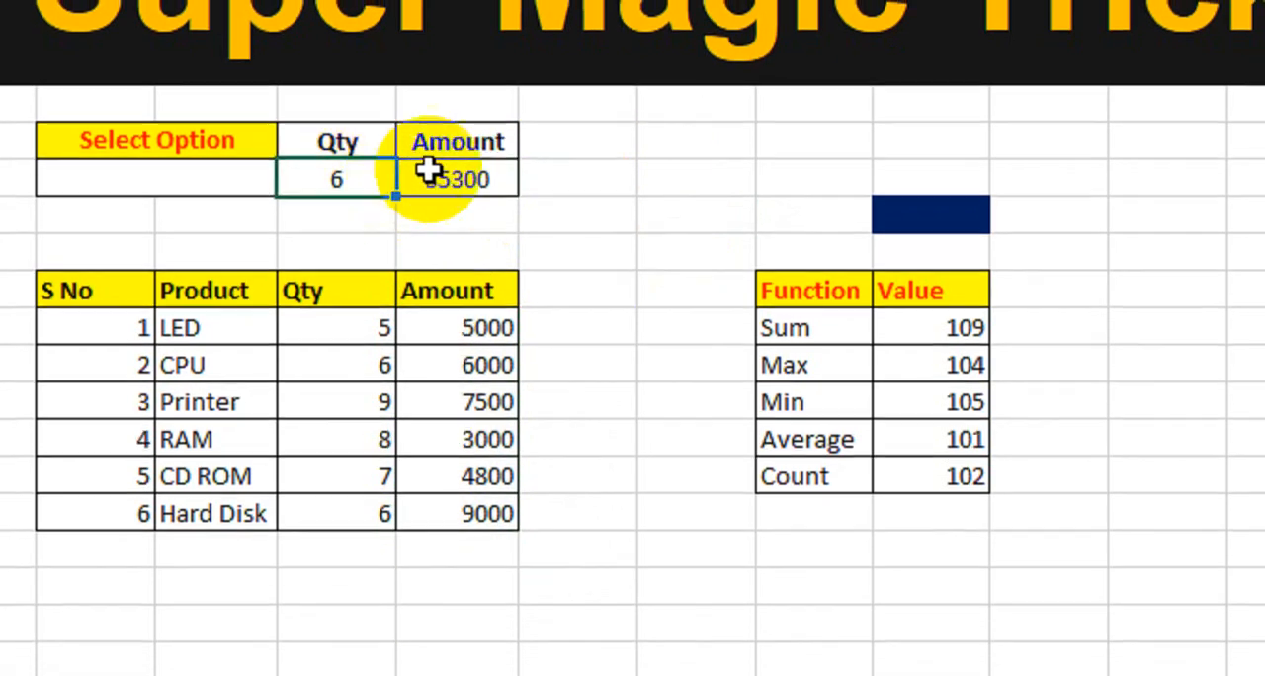
left_click(420, 169)
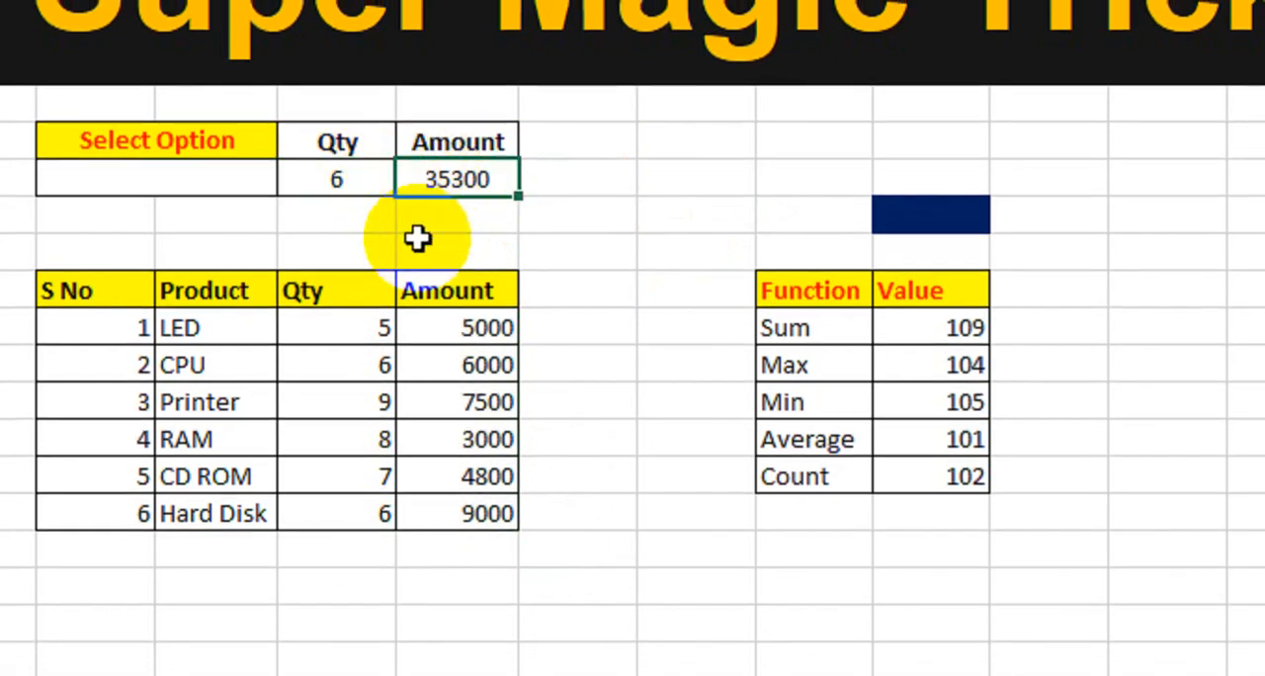
Replace the function number in the summary Qty's SUBTOTAL formula with a reference to the dark blue cell M10.
double_click(346, 188)
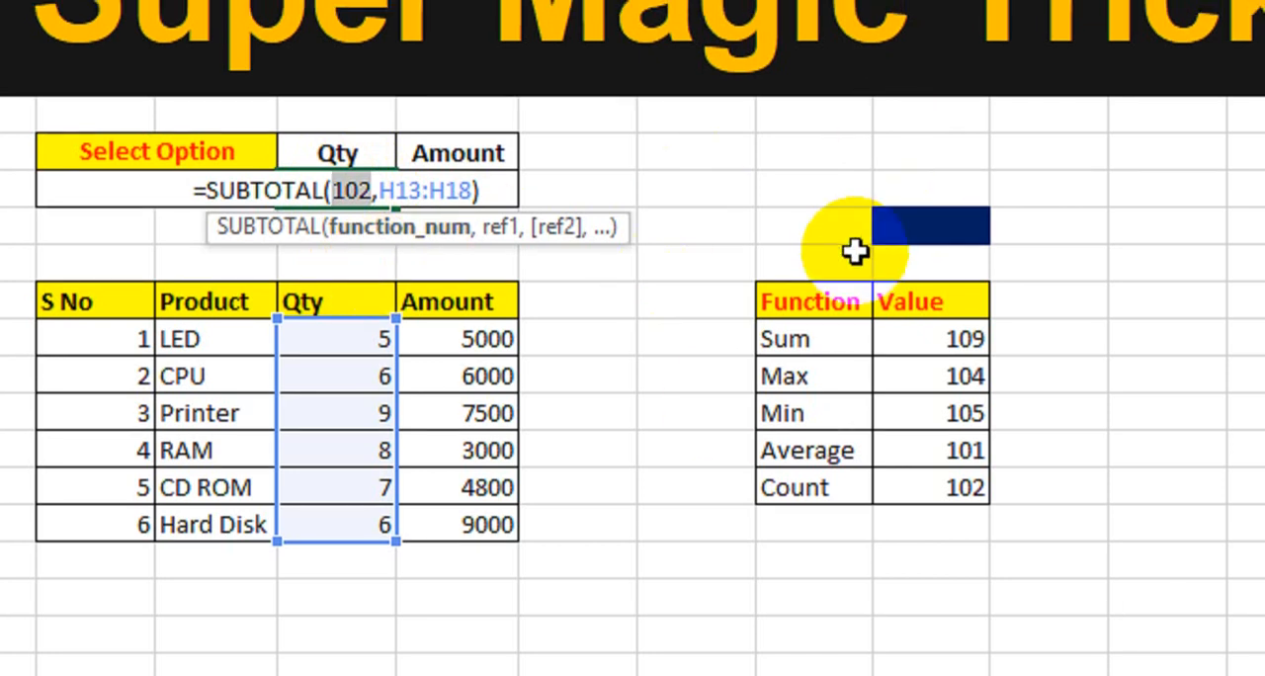
left_click(913, 231)
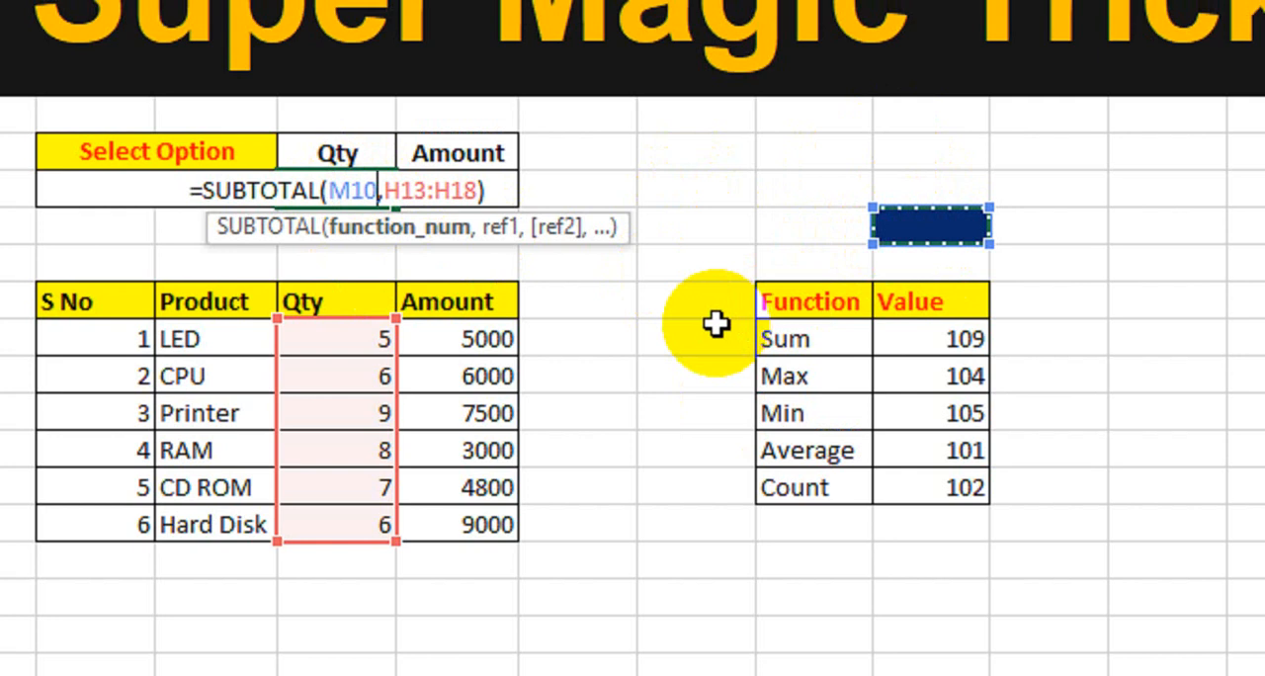
key("Return")
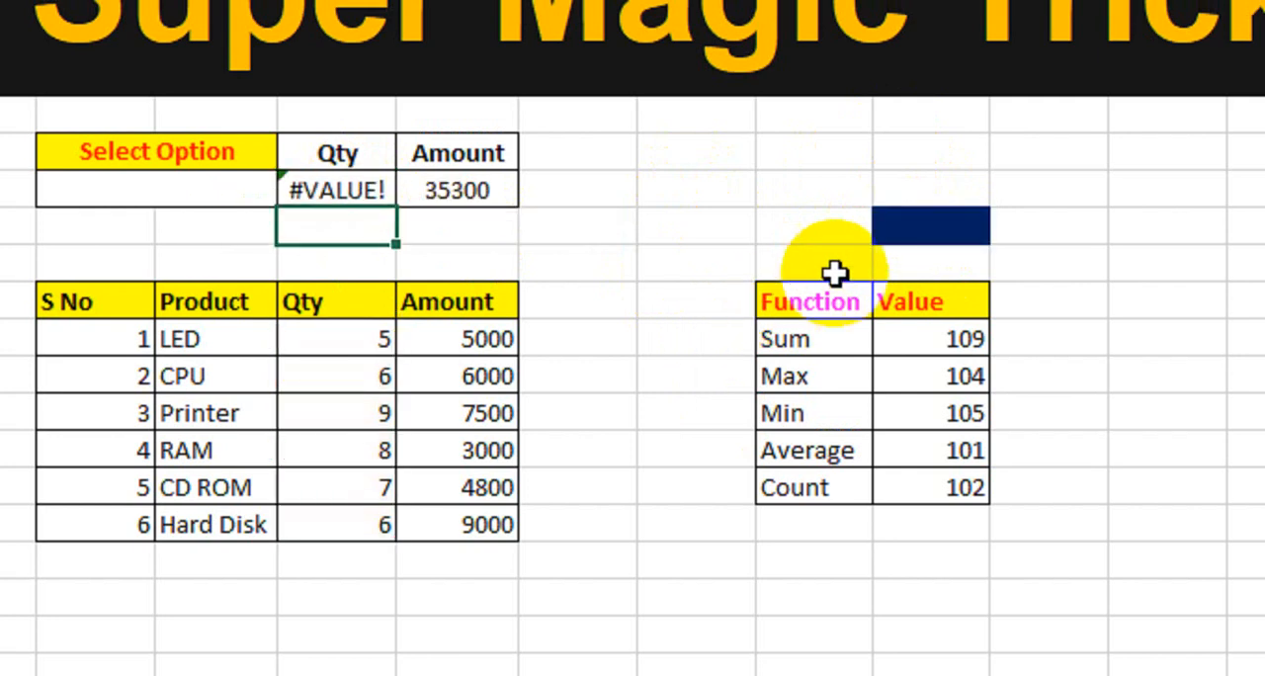
Replace the function number in the summary Amount's SUBTOTAL formula with a reference to cell M10.
double_click(501, 190)
left_click(527, 229)
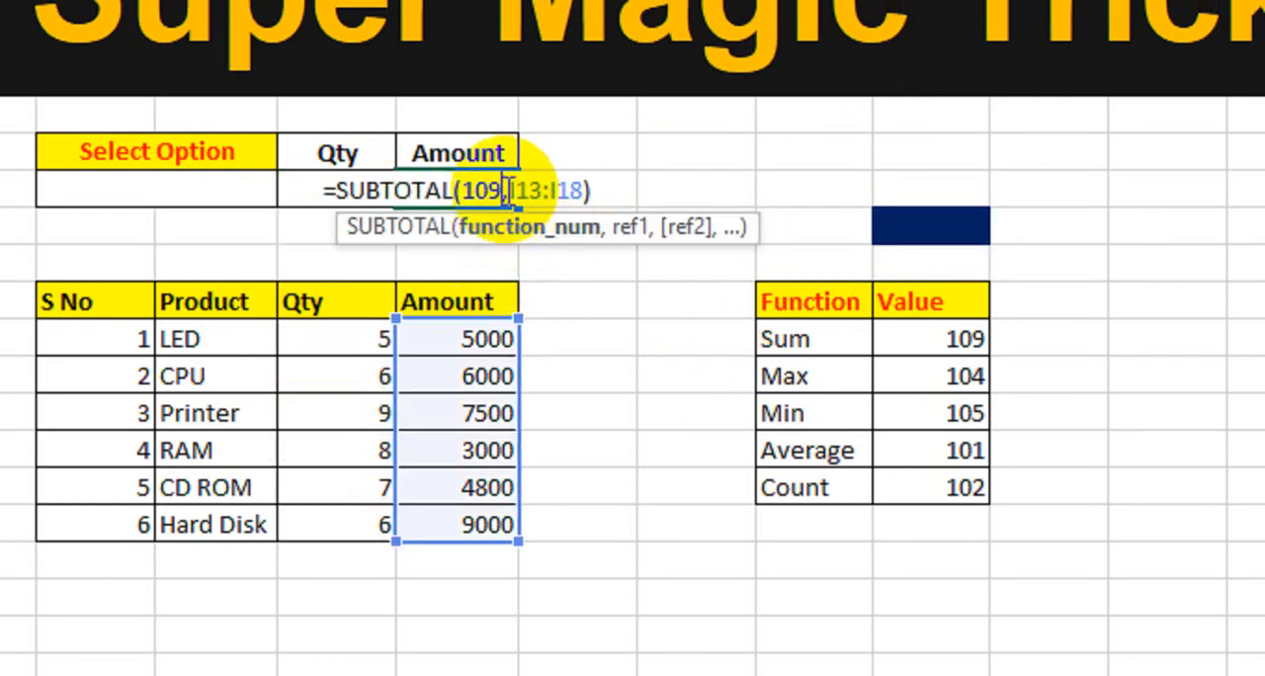
left_click(475, 191)
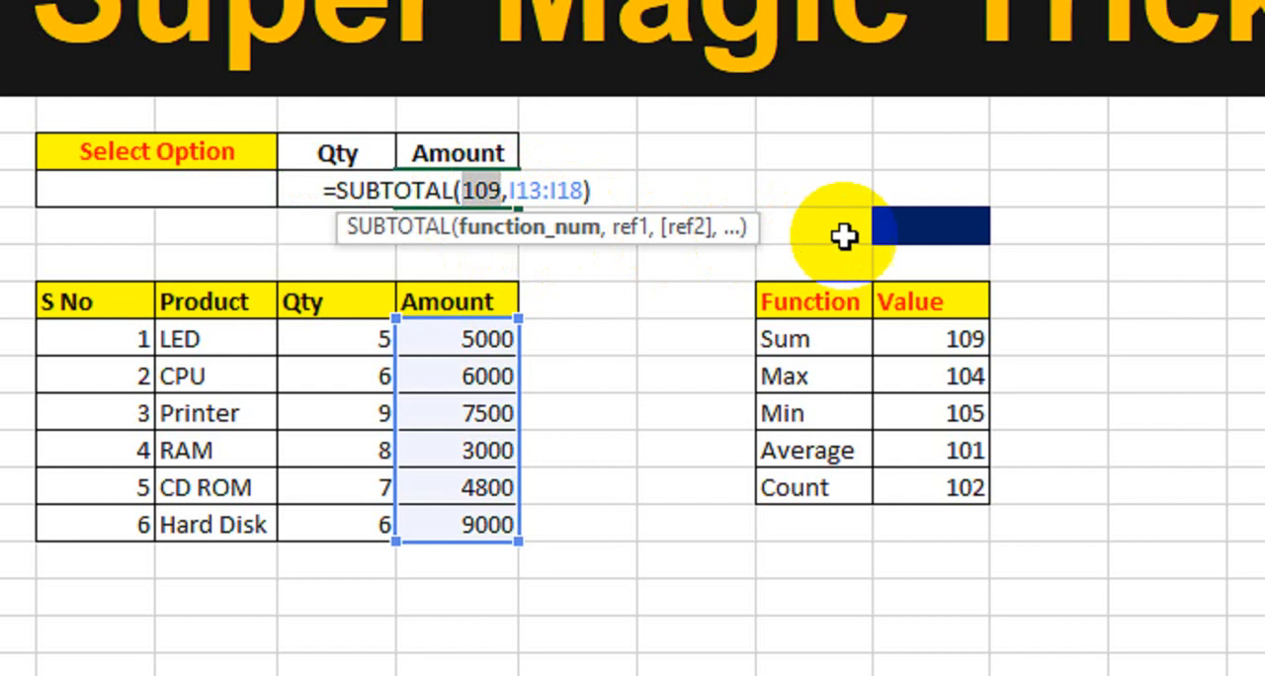
left_click(892, 227)
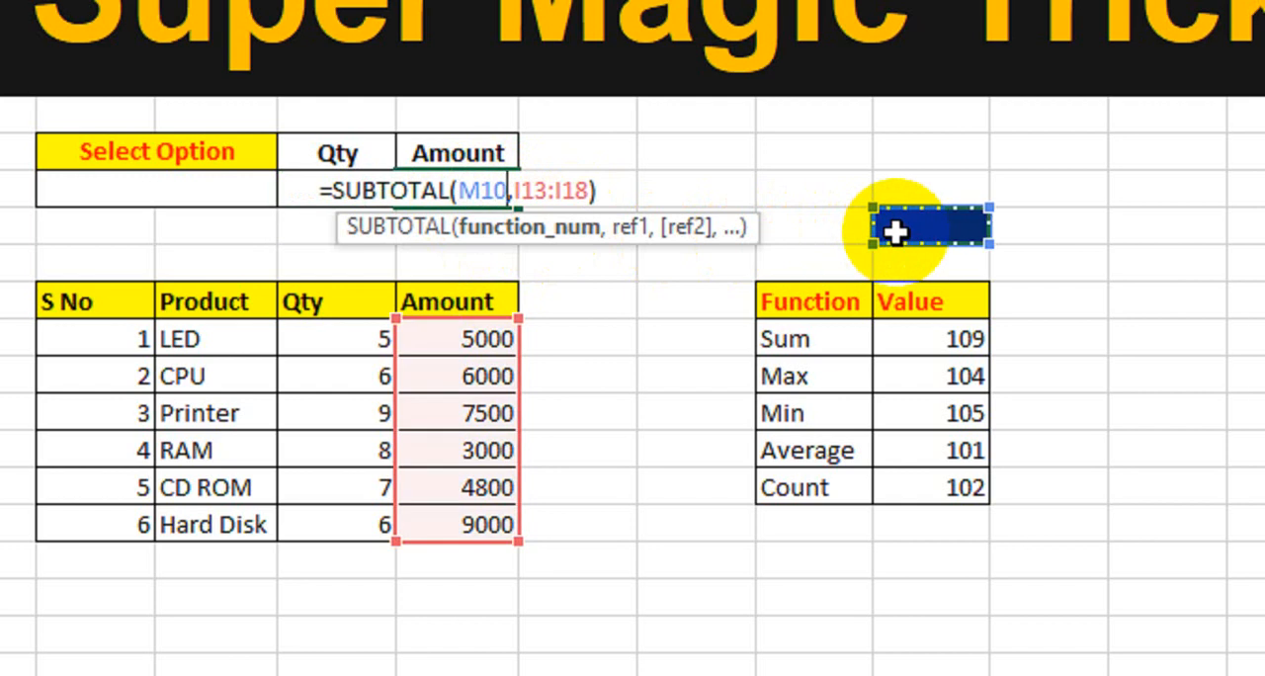
key("Return")
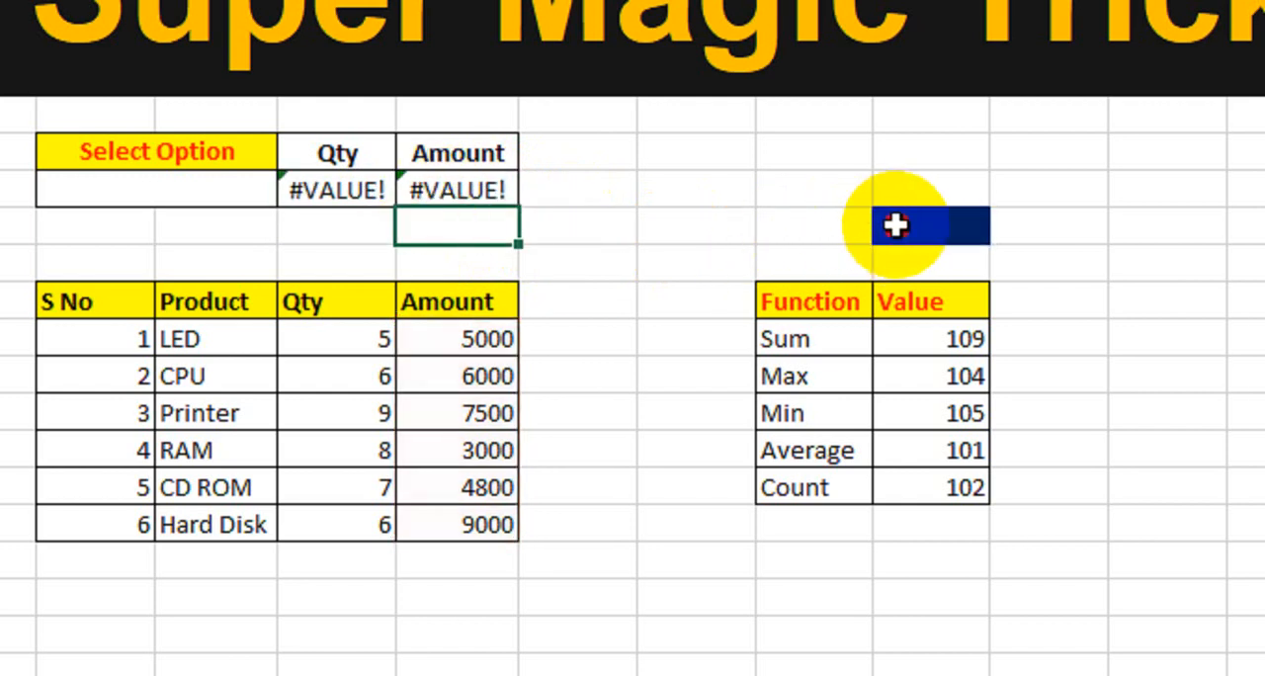
Enter Min's function number 105 in cell M10 and check the summary against the product table's Qty and Amount entries.
left_click(895, 225)
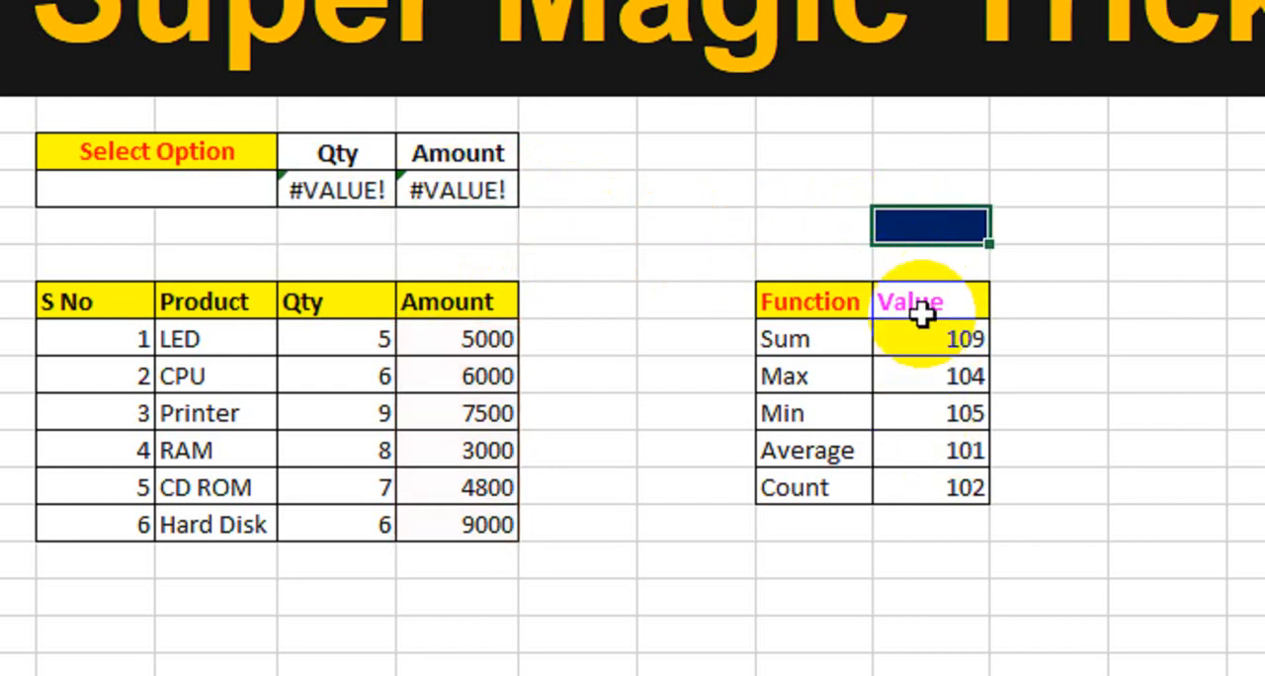
left_click_drag(810, 335, 929, 449)
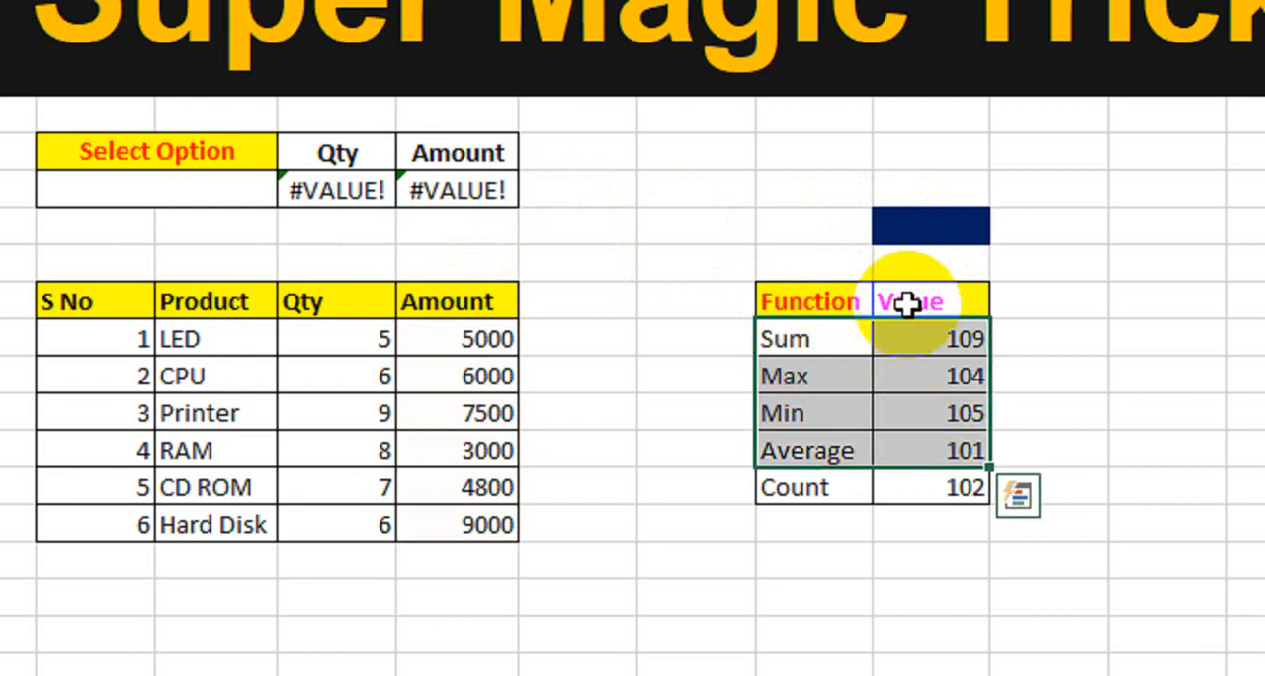
left_click(888, 238)
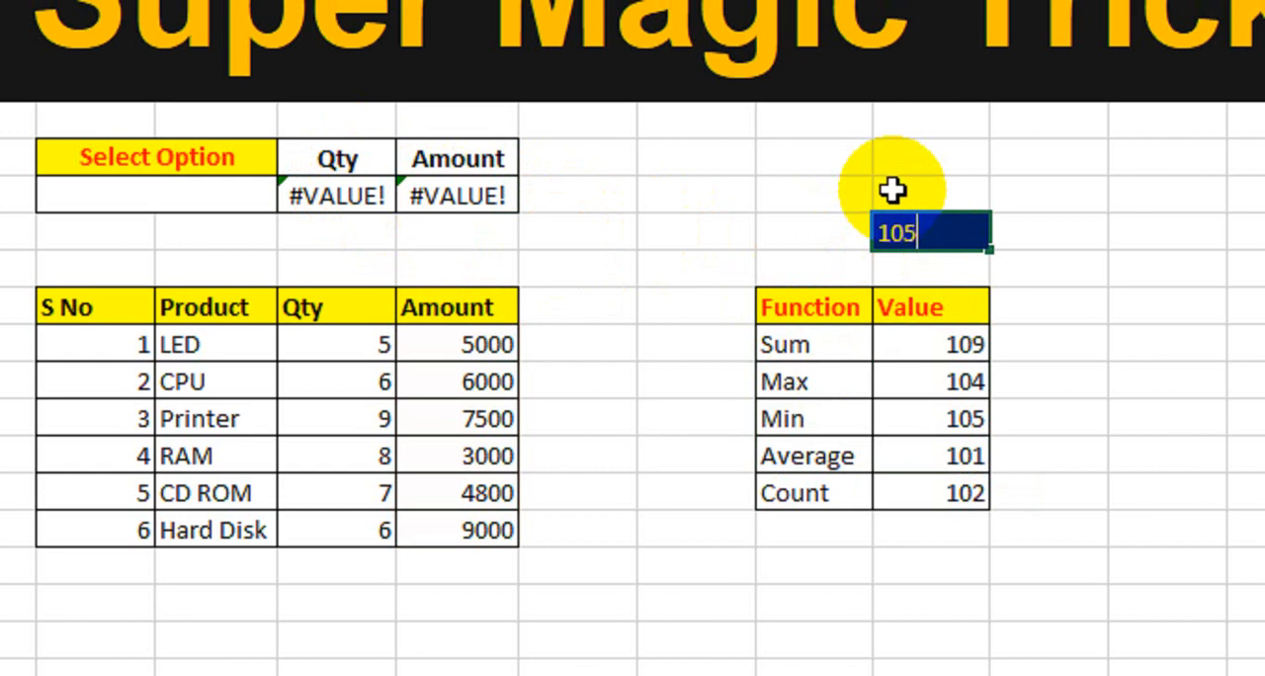
type("105")
key("Return")
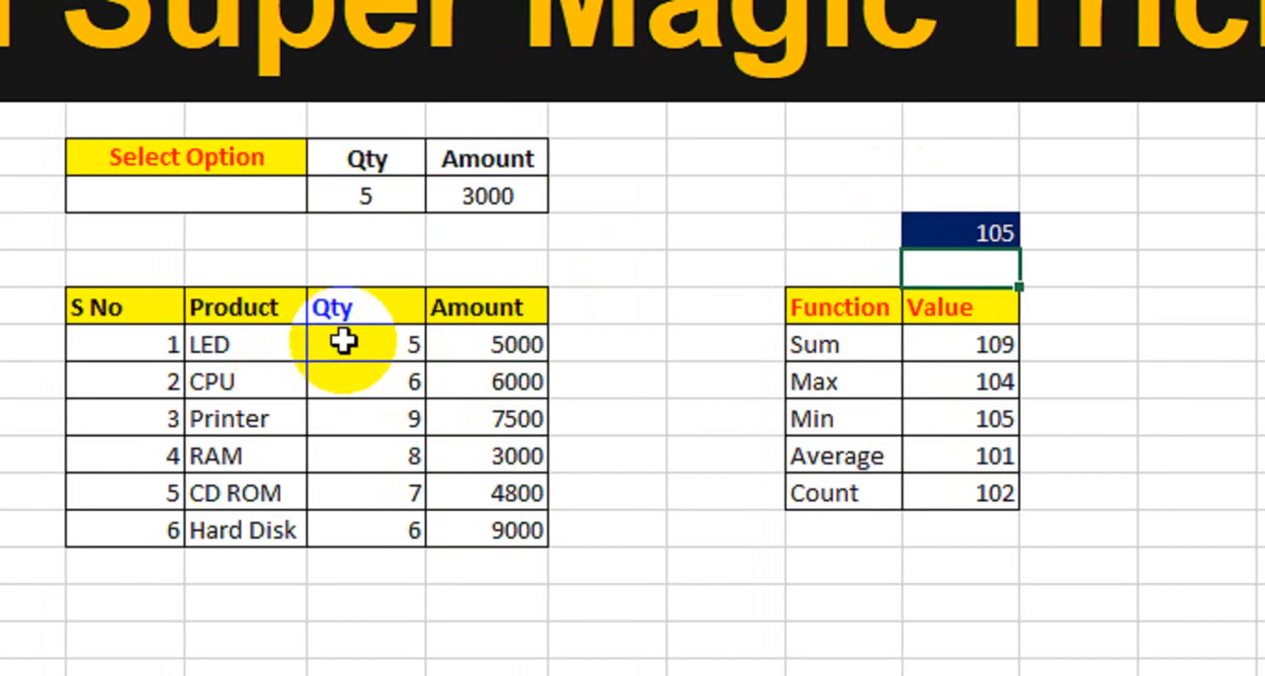
mouse_move(347, 359)
left_mouse_down()
mouse_move(341, 399)
mouse_move(344, 355)
left_mouse_up()
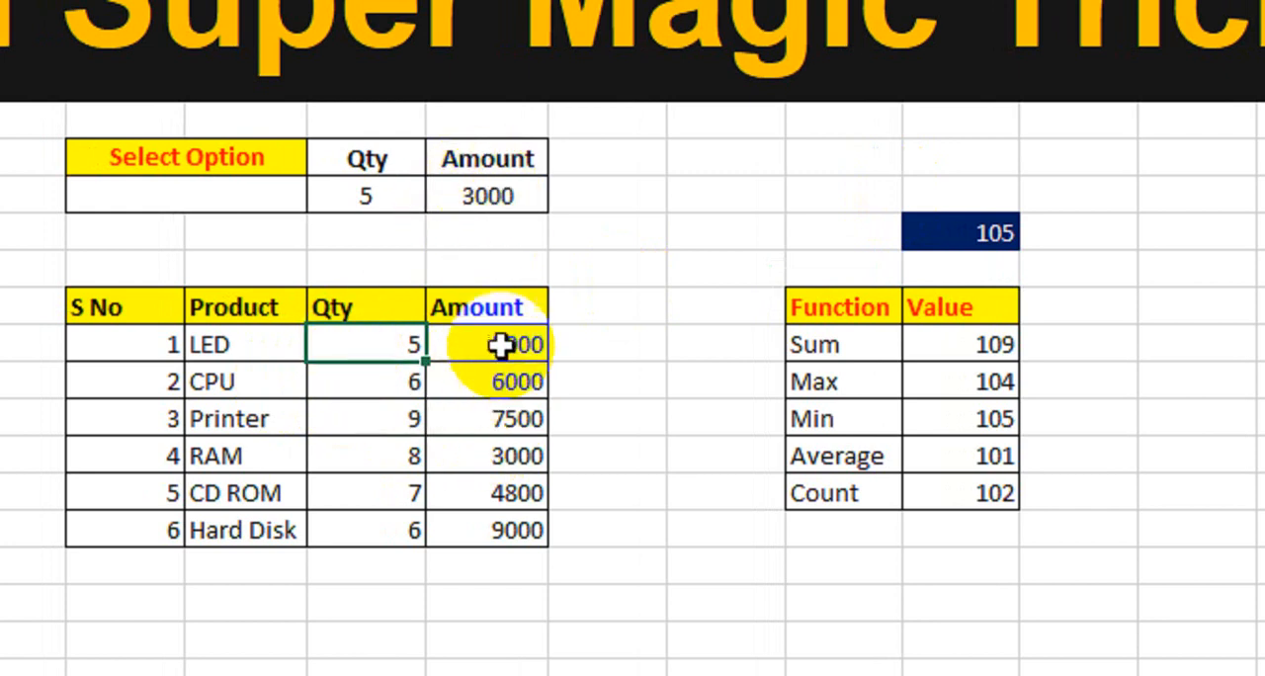
left_click_drag(500, 342, 500, 539)
Change the function number in M10 to 104 (Max) and check the Printer Qty and Hard Disk Amount against the summary.
left_click(949, 233)
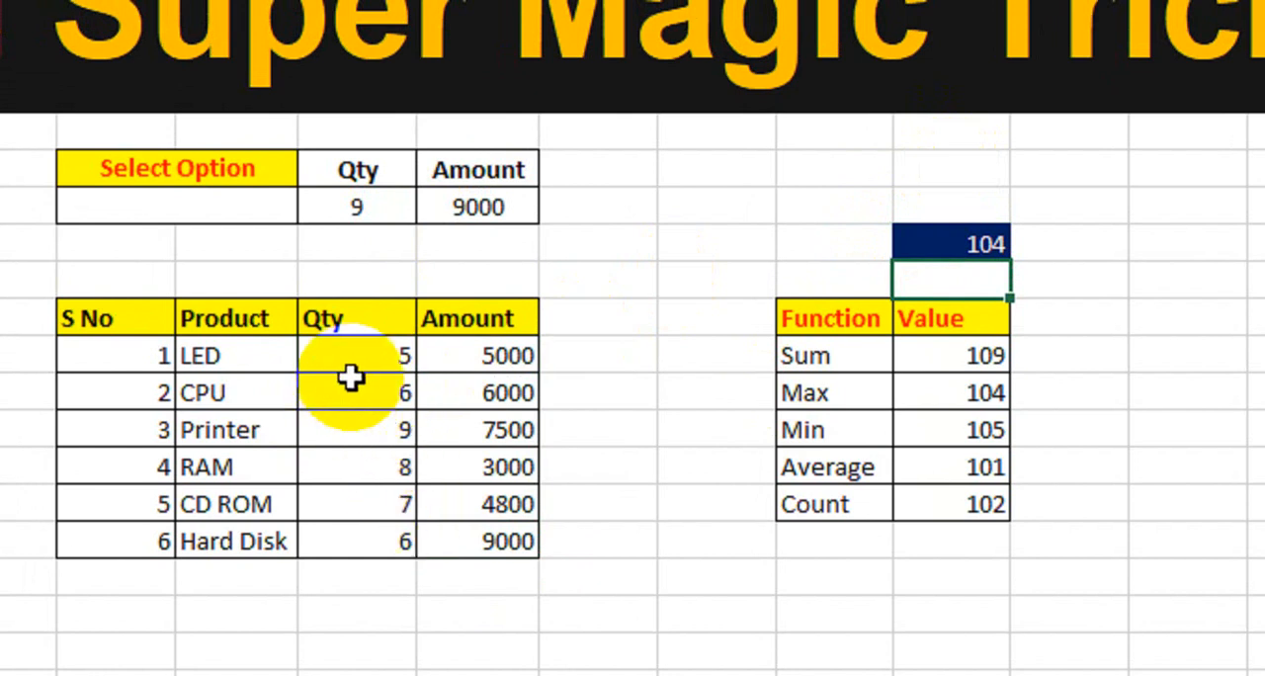
left_click(344, 431)
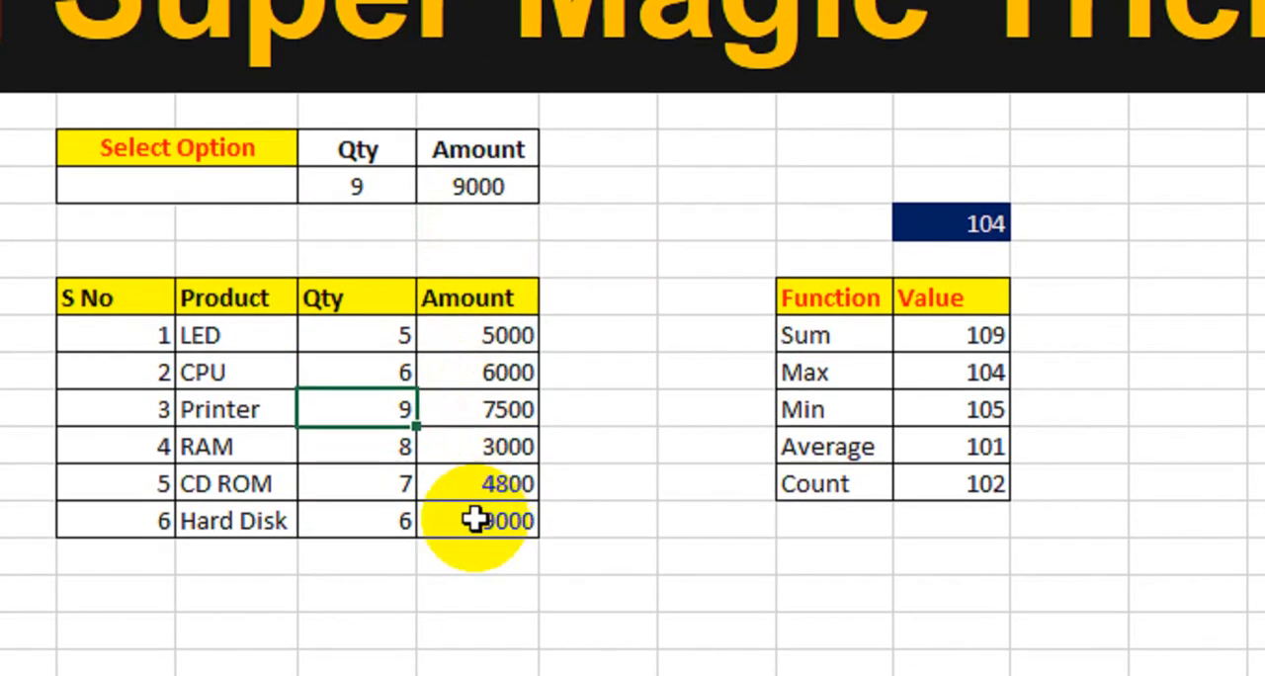
left_click(475, 521)
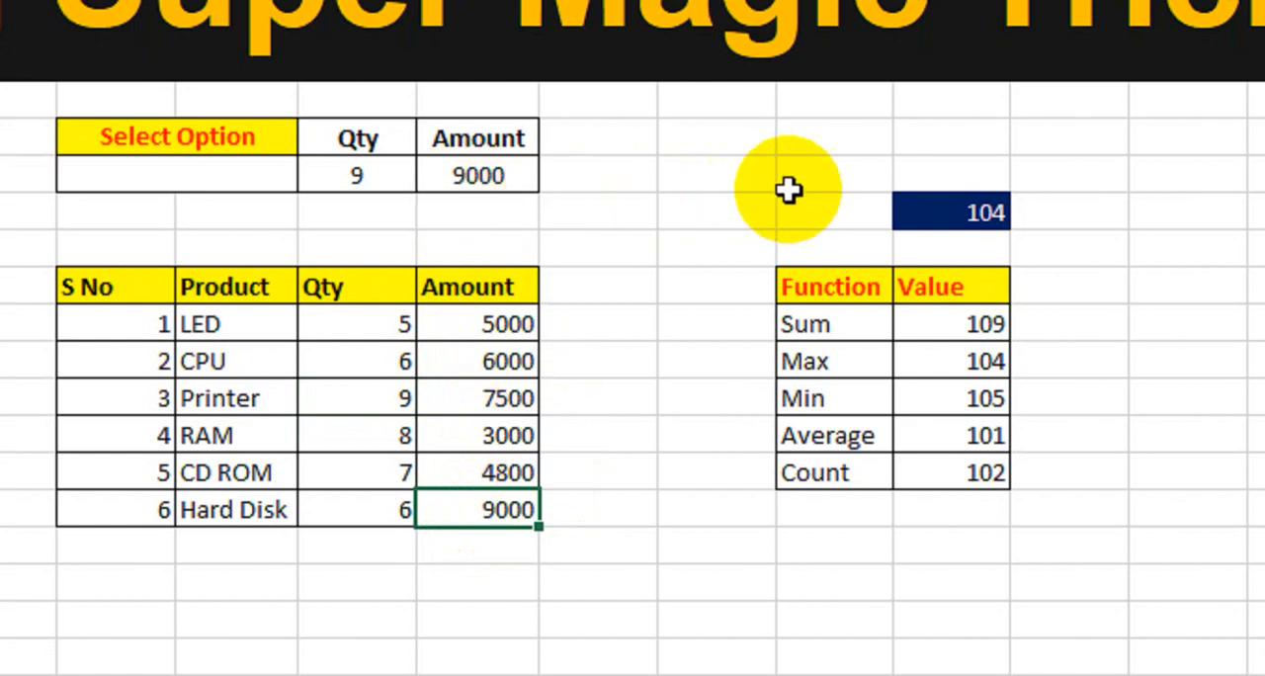
Review how M10 and the function names Sum to Count relate to the Select Option, Qty and Amount cells.
left_click(949, 210)
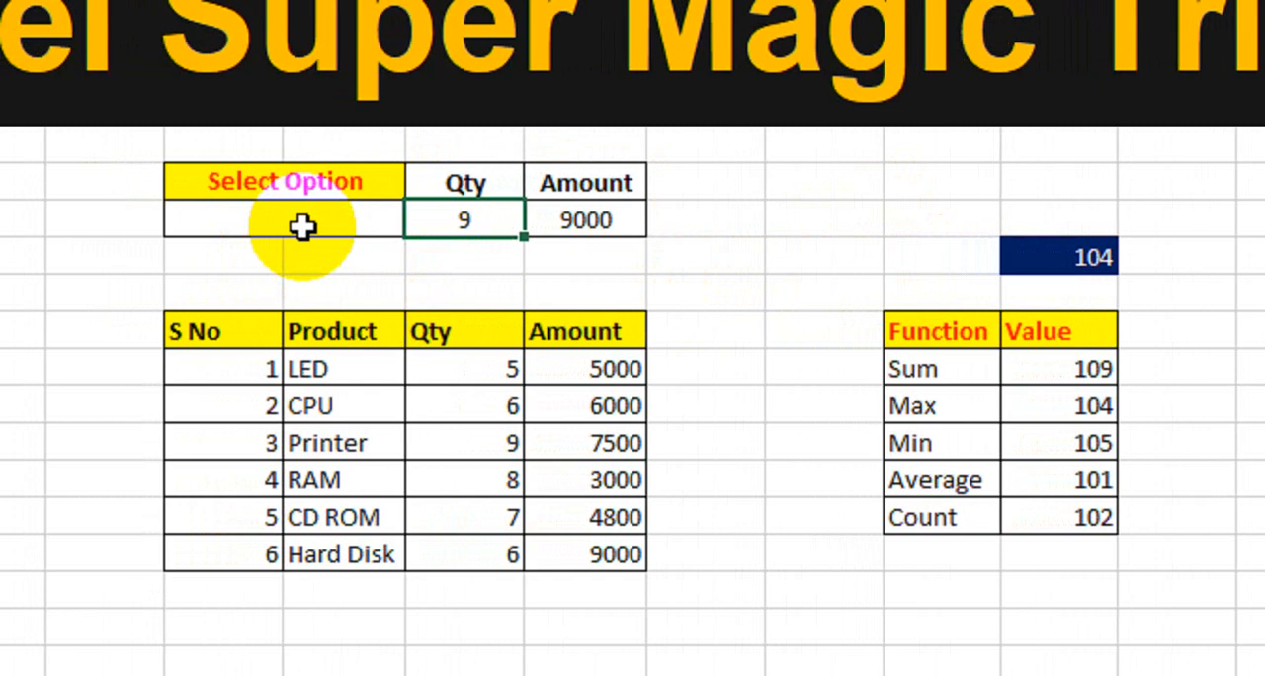
left_click(1052, 259)
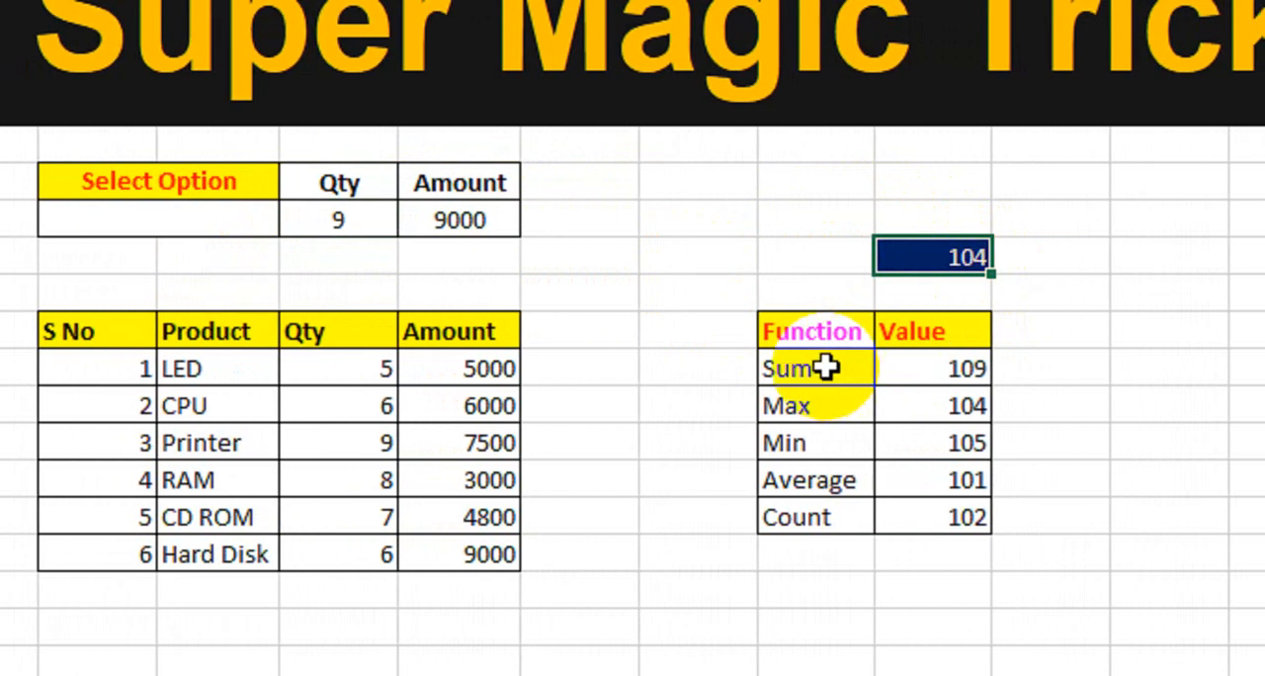
left_click_drag(825, 368, 803, 519)
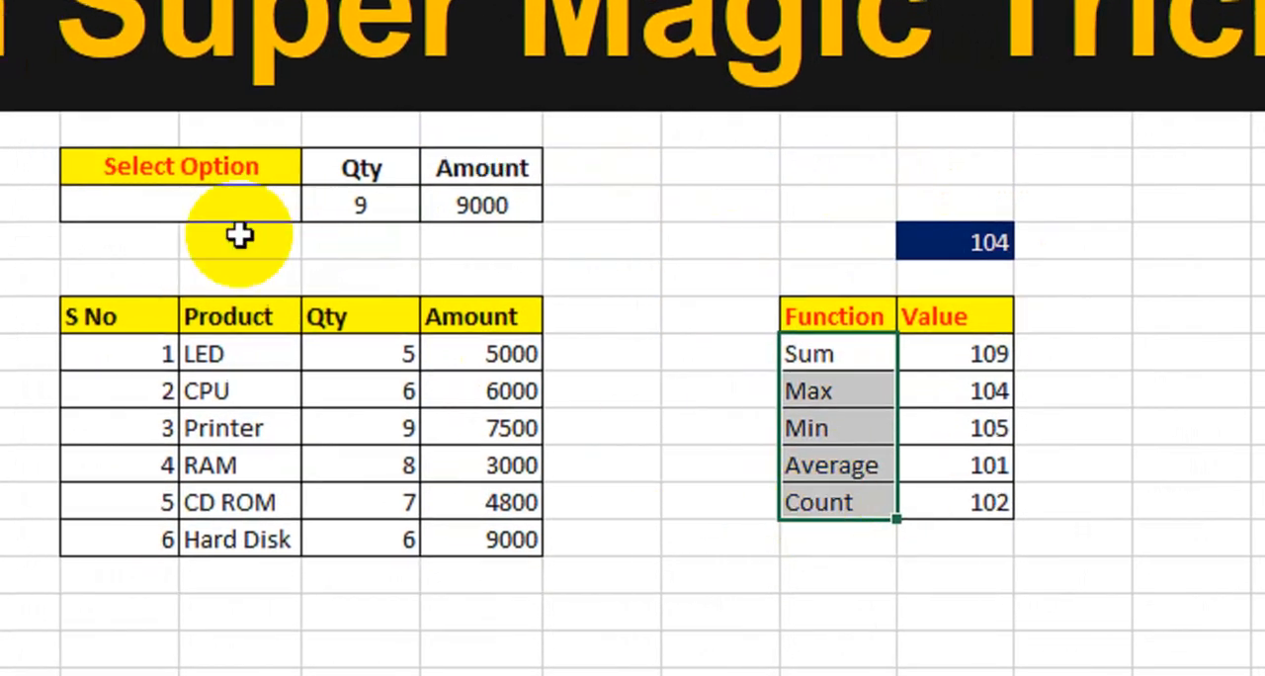
left_click(249, 203)
left_click(376, 203)
left_click(463, 201)
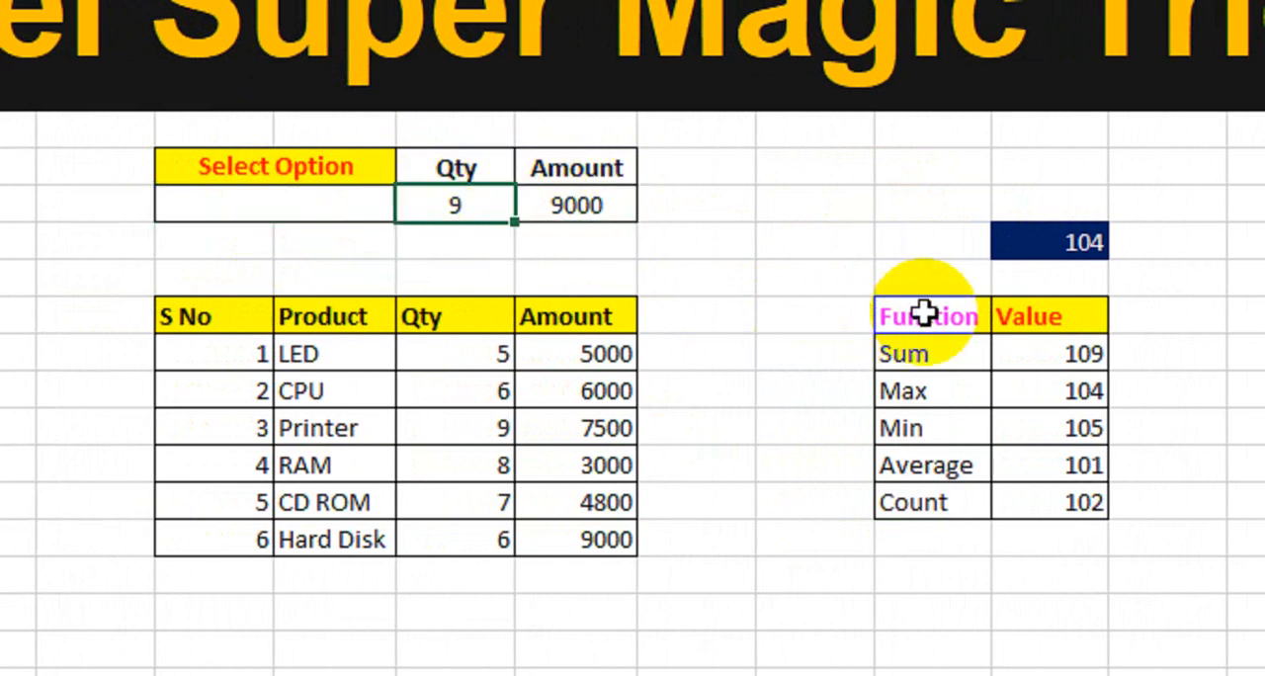
Replace the value in M10 with the formula =VLOOKUP(F9,L12:M17,2,0), looking up the selected option in the Function and Value table.
left_click(1036, 241)
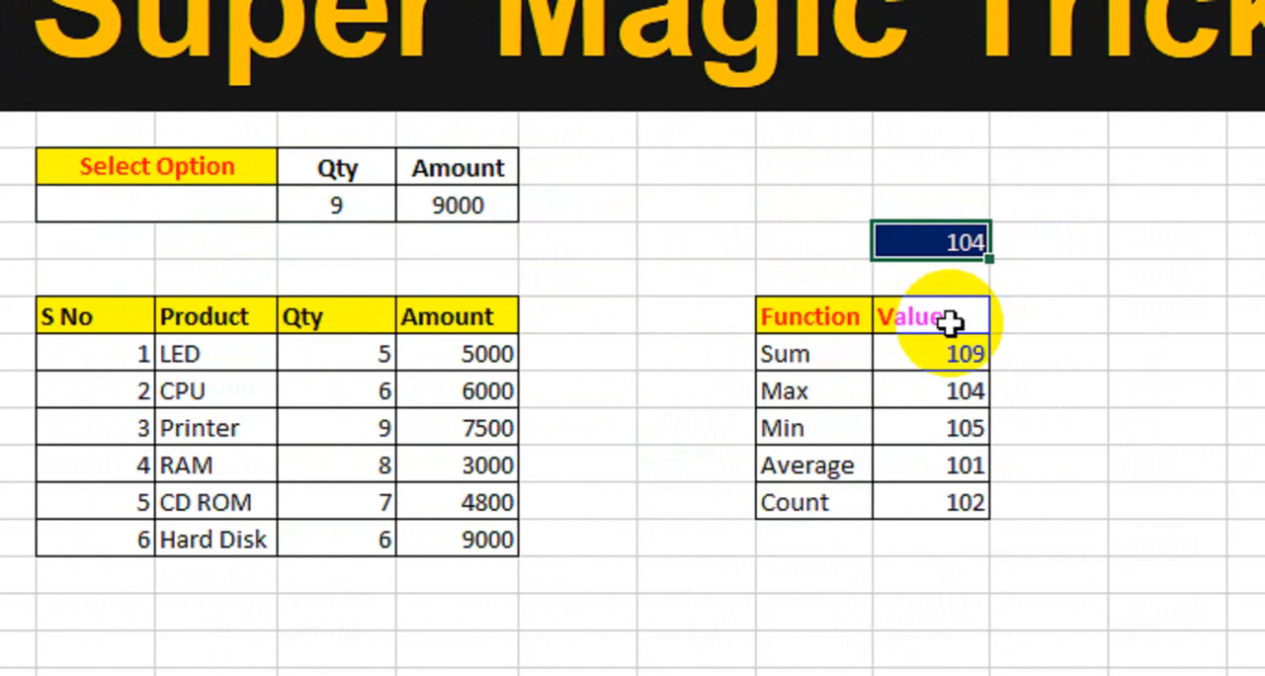
type("=v")
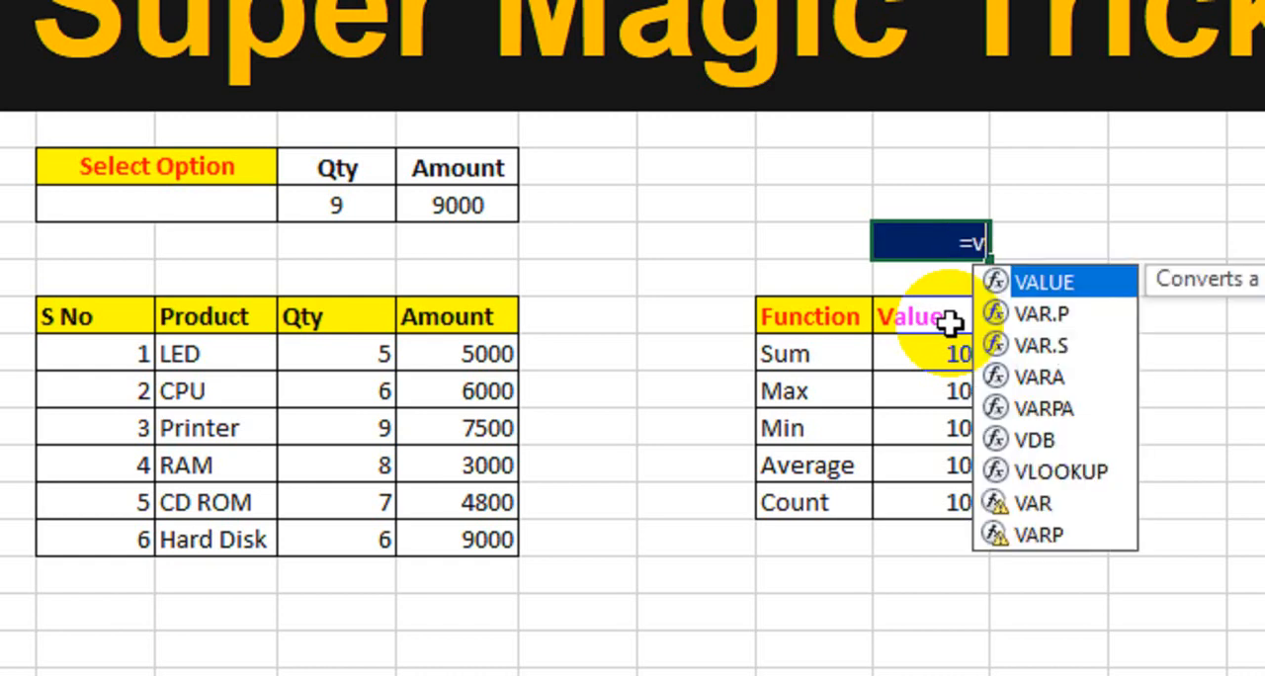
type("lo")
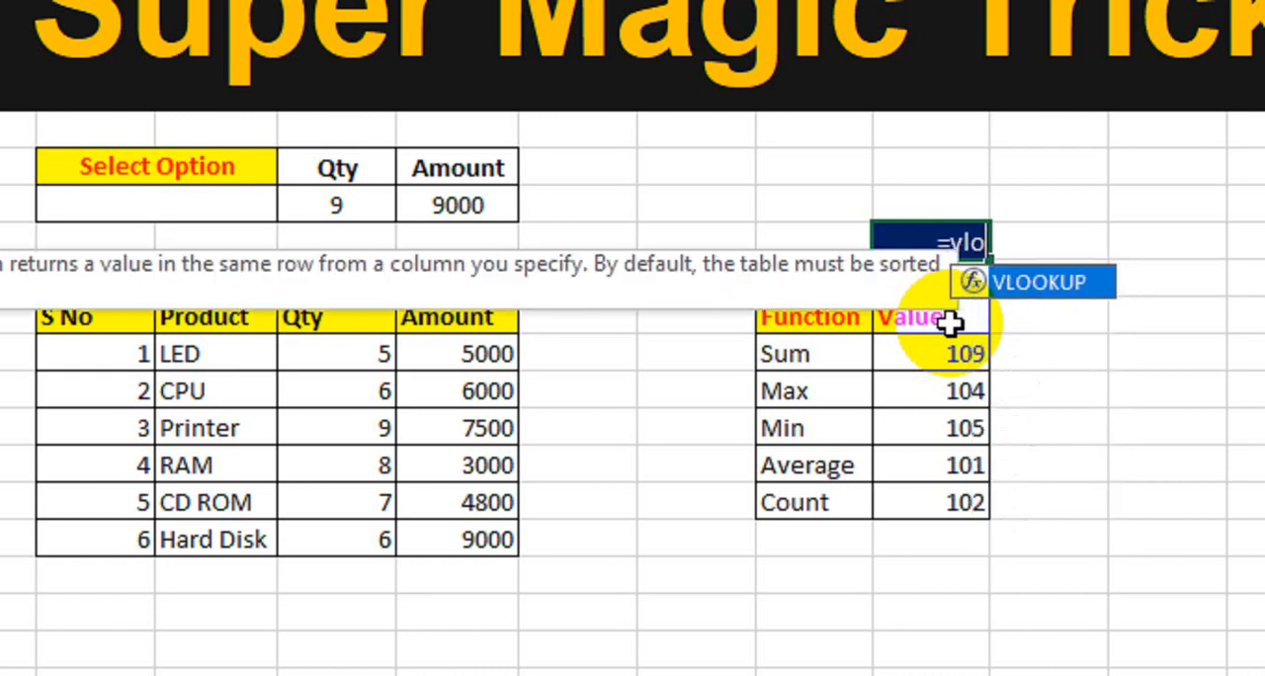
key("Tab")
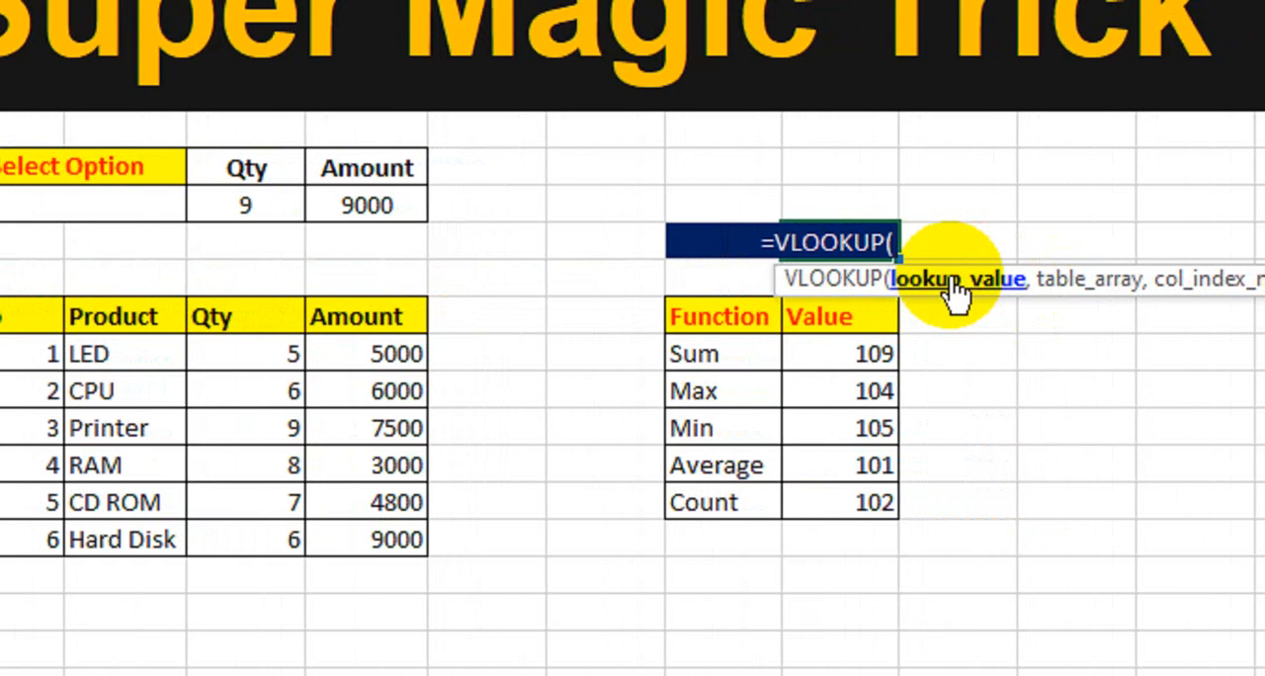
left_click(104, 203)
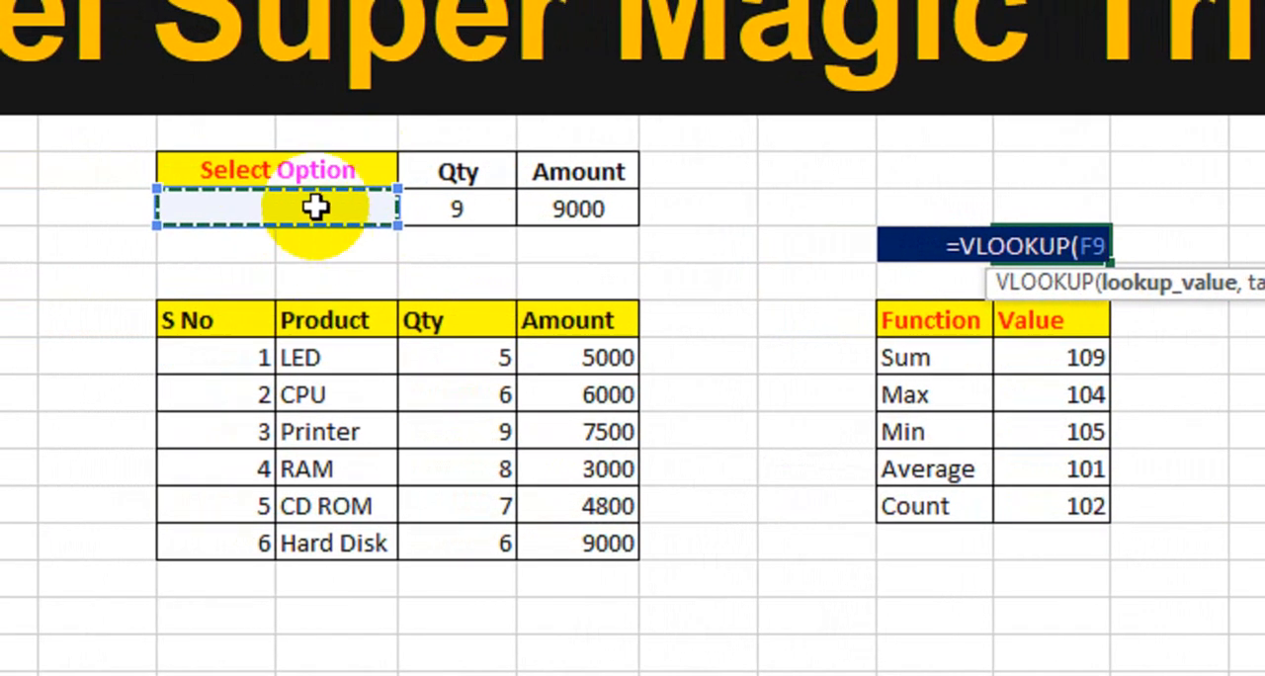
type(",")
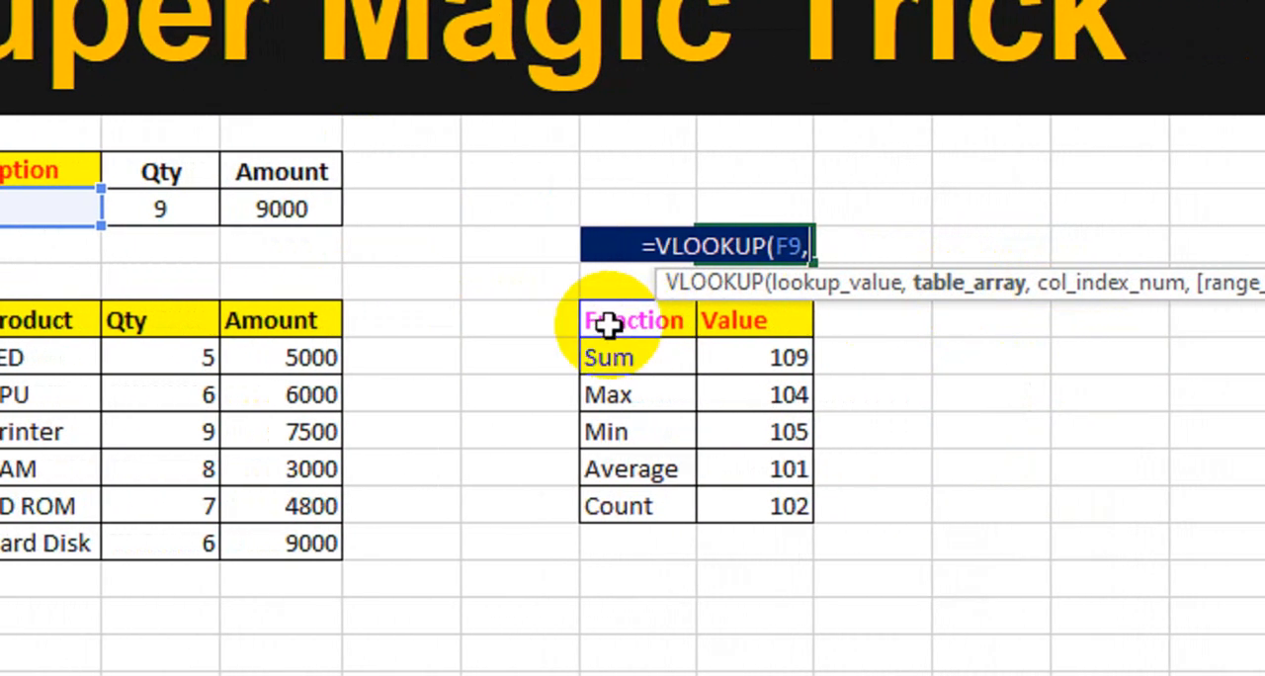
left_click_drag(607, 324, 716, 496)
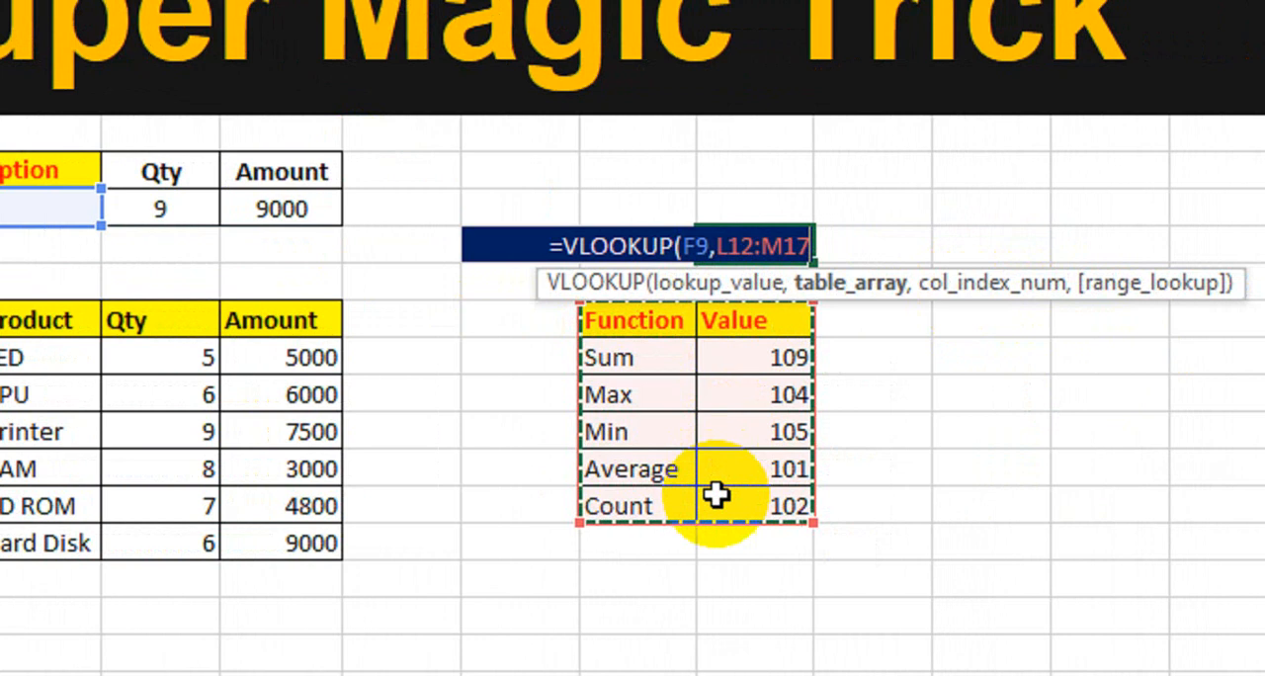
type(",")
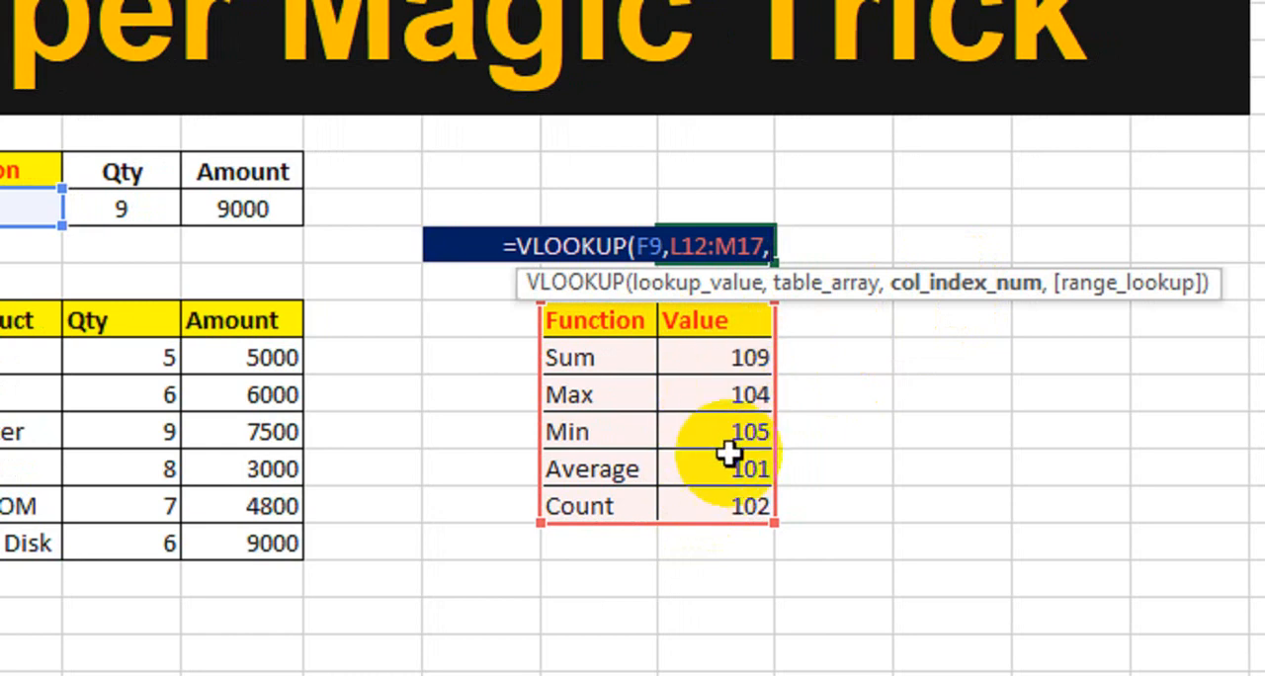
type("2,")
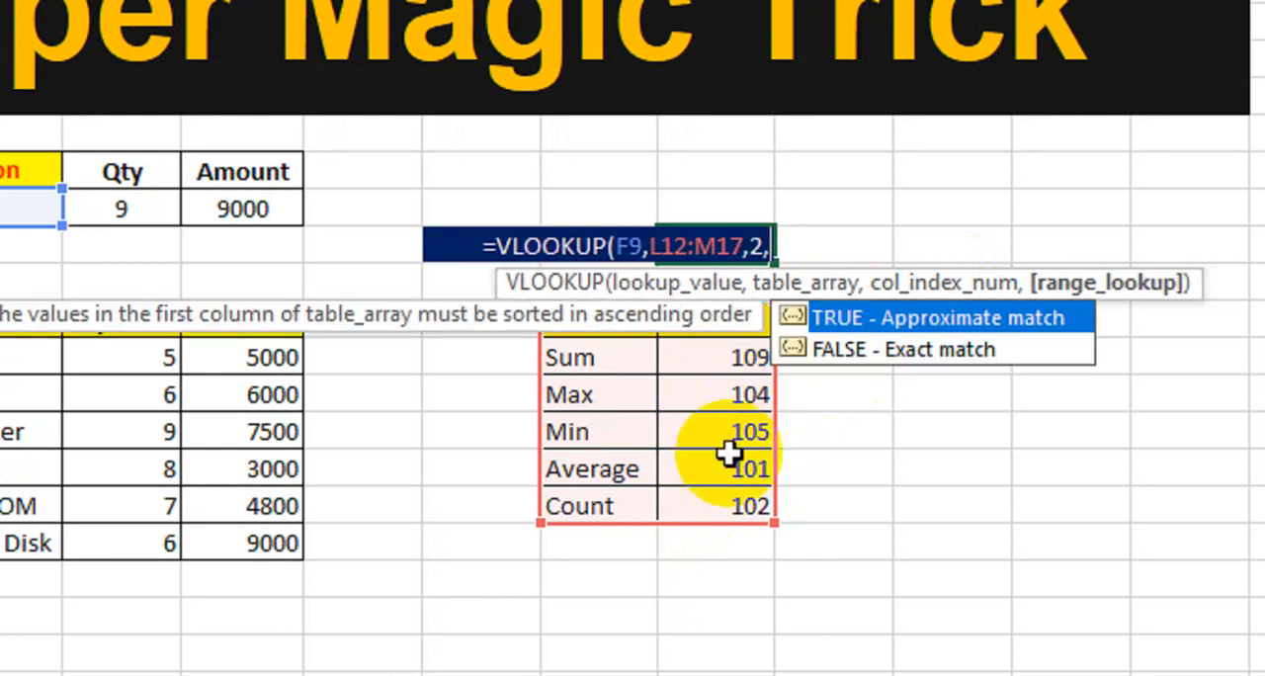
type("0)")
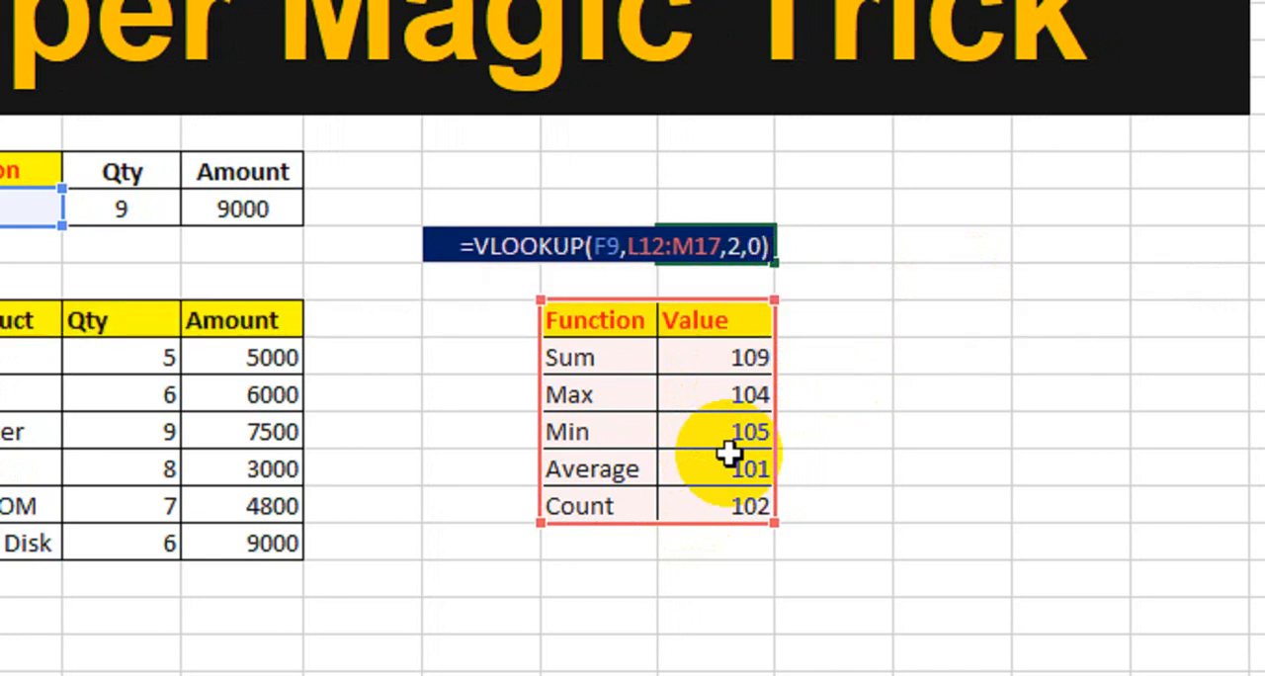
key("Return")
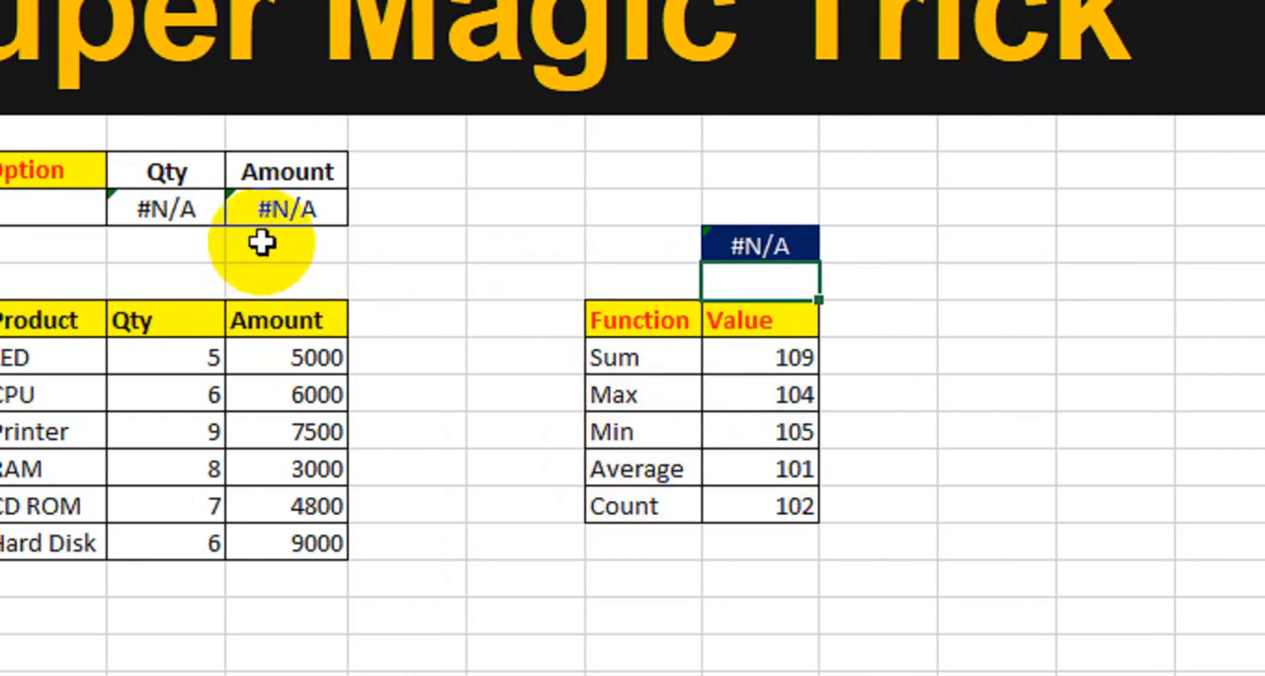
Select the empty option cell F9 beneath the Select Option heading.
left_click(8, 215)
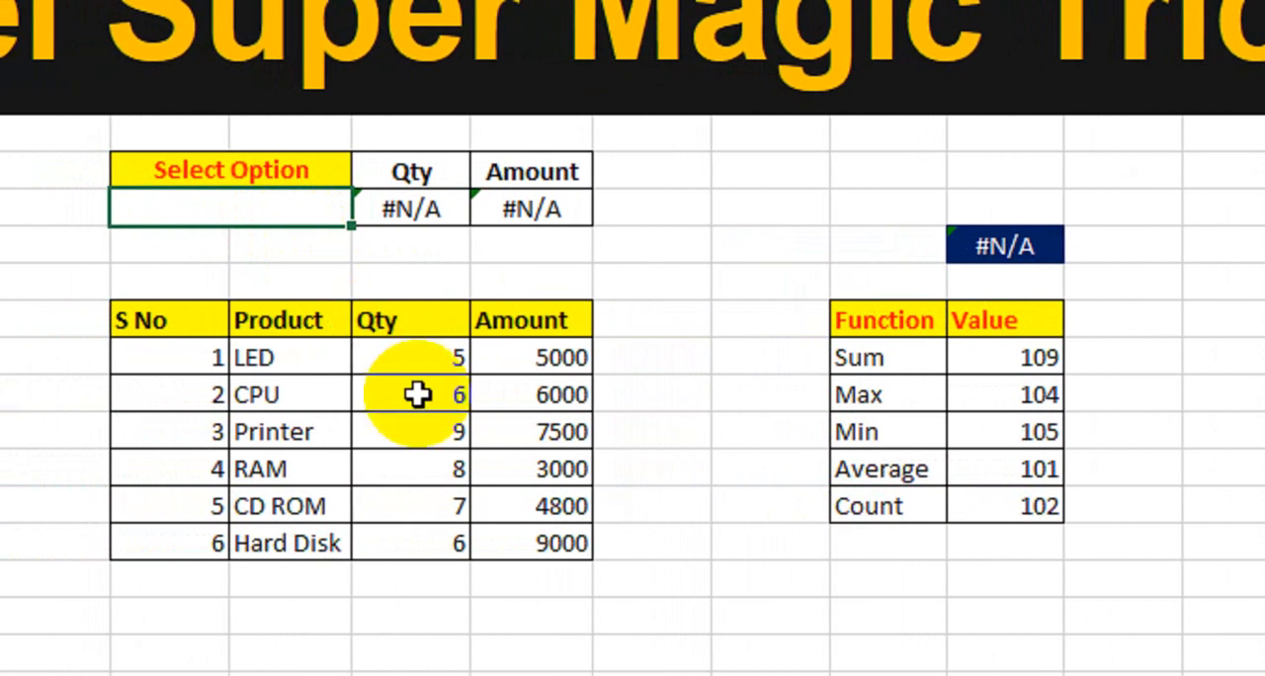